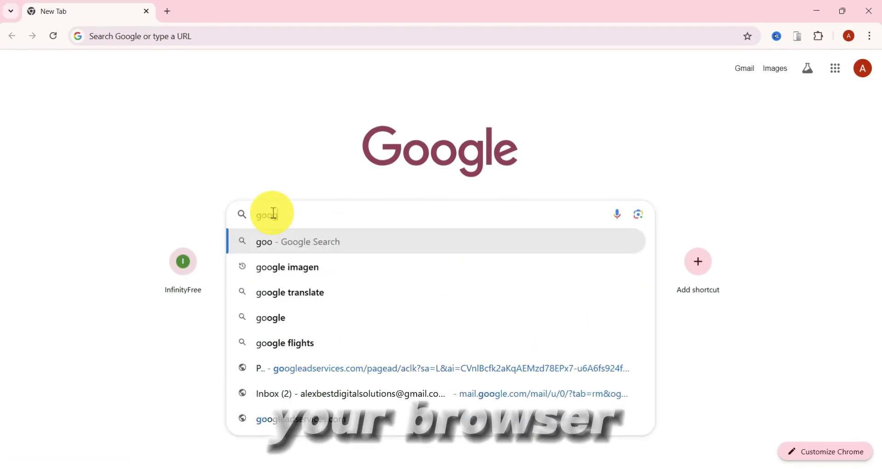
Step: Search Google for "google imagen" and open the Google DeepMind Imagen result
{"action": "type", "text": "le imagen"}
{"action": "key", "text": "Return"}
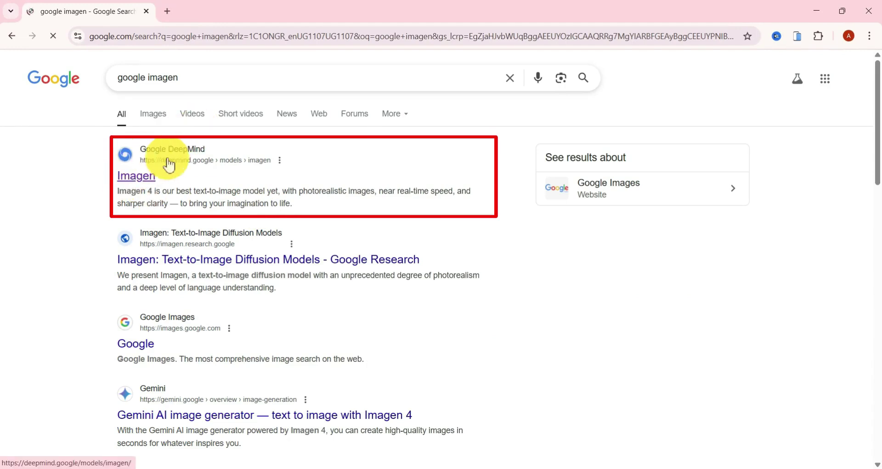
{"action": "left_click", "coordinate": [199, 158]}
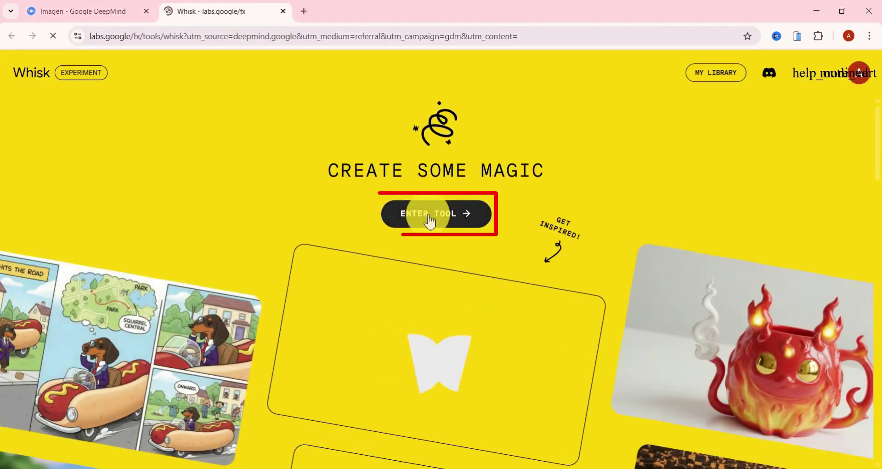
Step: Enter the Whisk tool and dismiss its welcome introduction
{"action": "left_click", "coordinate": [428, 214]}
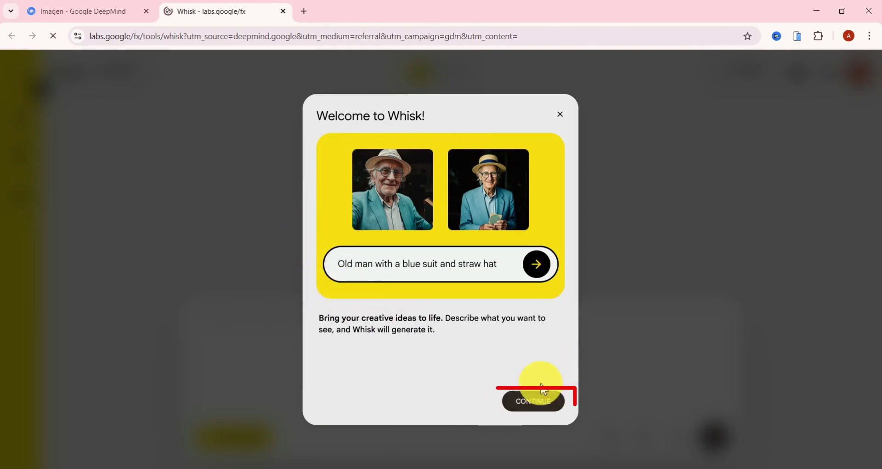
{"action": "left_click", "coordinate": [545, 406]}
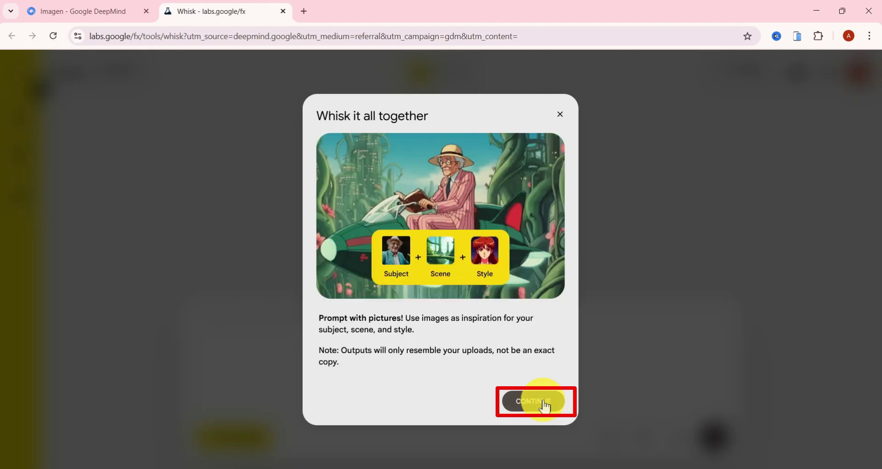
{"action": "left_click", "coordinate": [560, 114]}
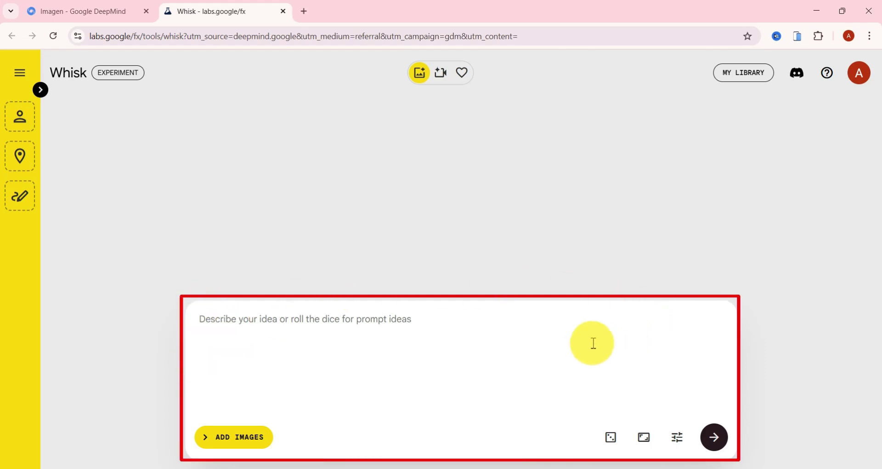
Step: Examine the Subject, Scene and Style image slots, then hide them again
{"action": "left_click", "coordinate": [242, 439]}
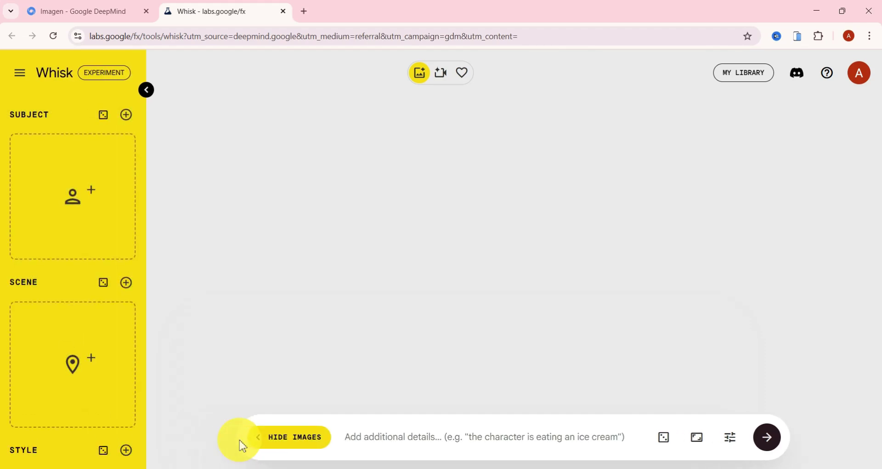
{"action": "mouse_move", "coordinate": [121, 183]}
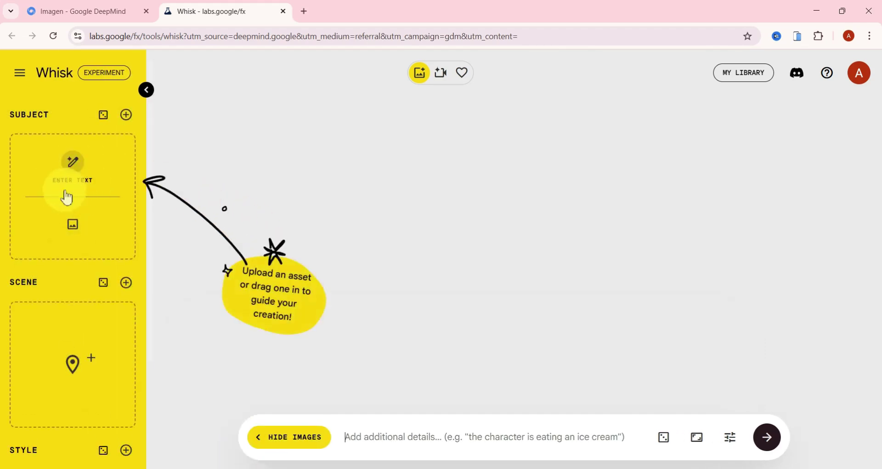
{"action": "mouse_move", "coordinate": [77, 335]}
{"action": "scroll", "coordinate": [79, 339], "scroll_direction": "down", "scroll_amount": 3}
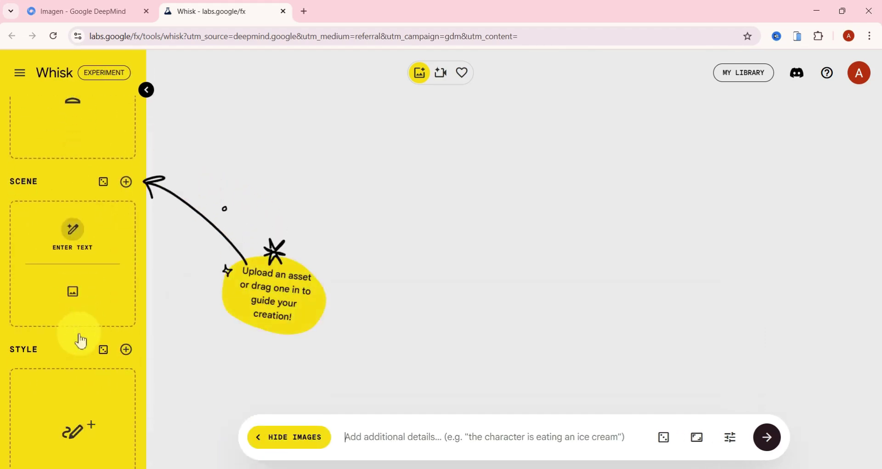
{"action": "mouse_move", "coordinate": [71, 399]}
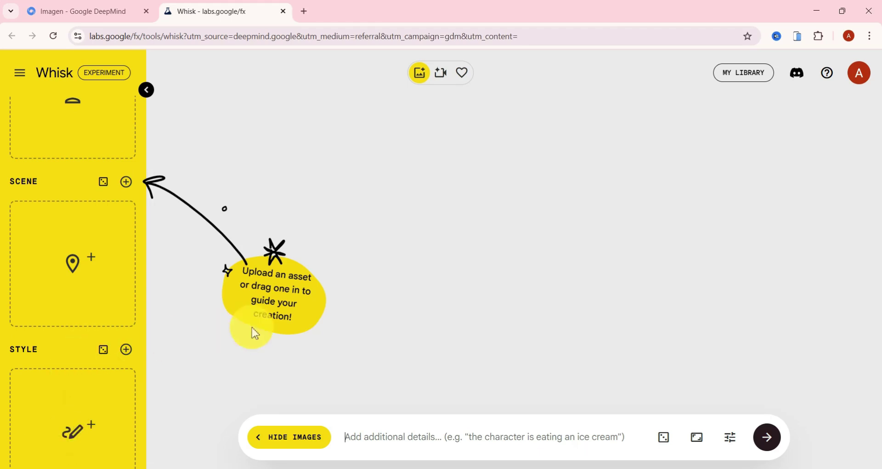
{"action": "left_click", "coordinate": [287, 437]}
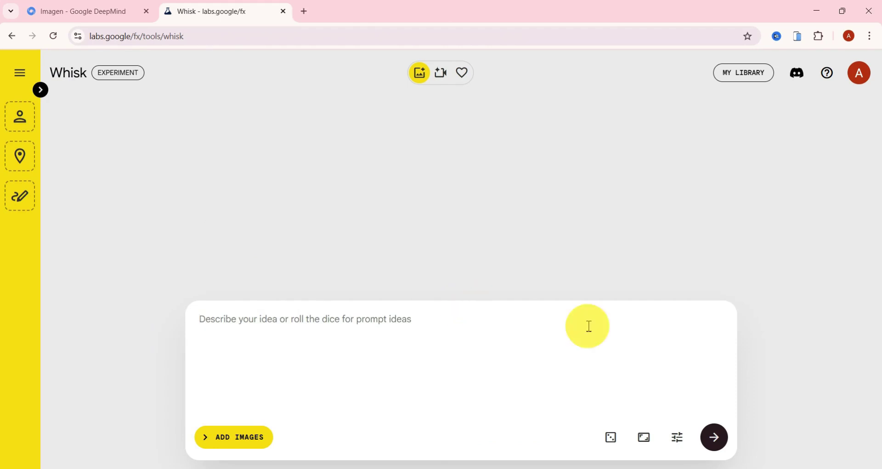
Step: Lock the seed in the image generation settings to create similar outputs
{"action": "left_click", "coordinate": [678, 437]}
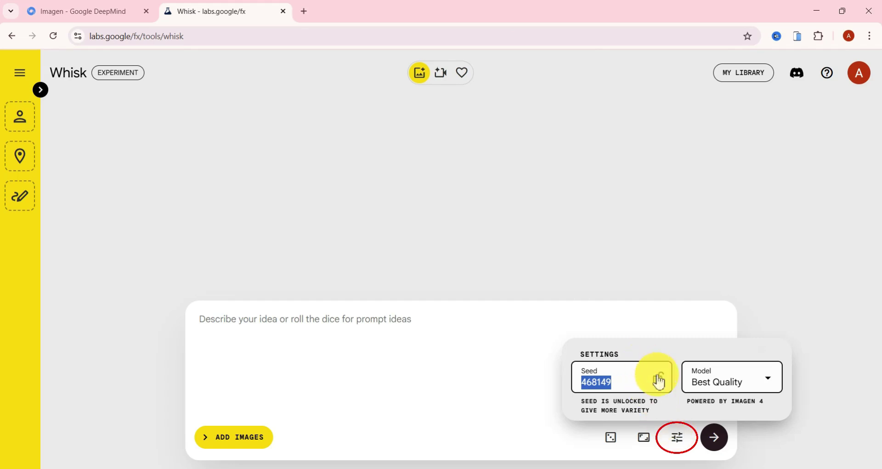
{"action": "left_click", "coordinate": [662, 381]}
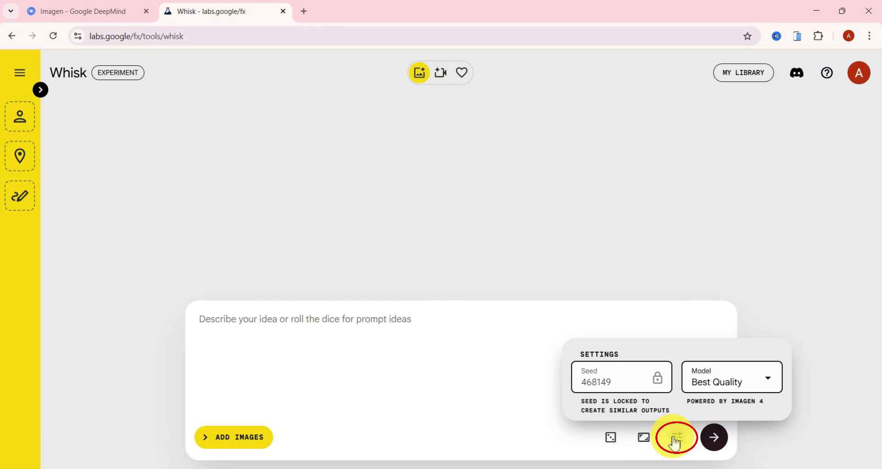
Step: Fill the prompt with a random idea and check the aspect ratio and generation settings
{"action": "left_click", "coordinate": [613, 441]}
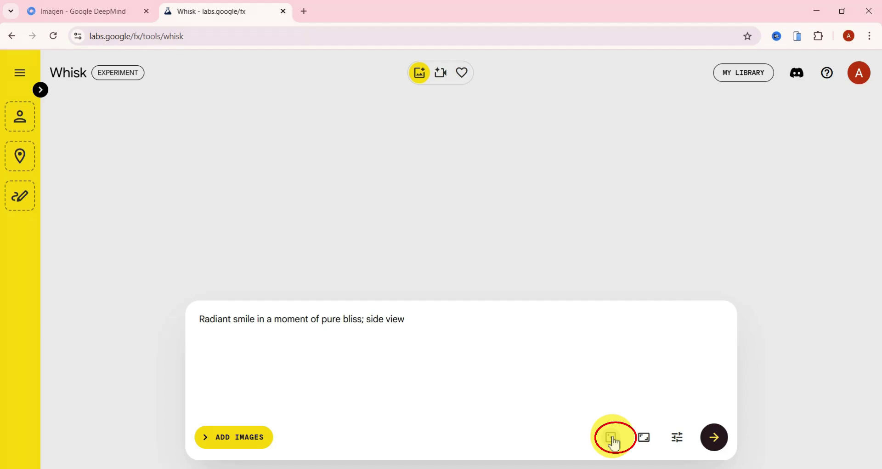
{"action": "left_click", "coordinate": [644, 439]}
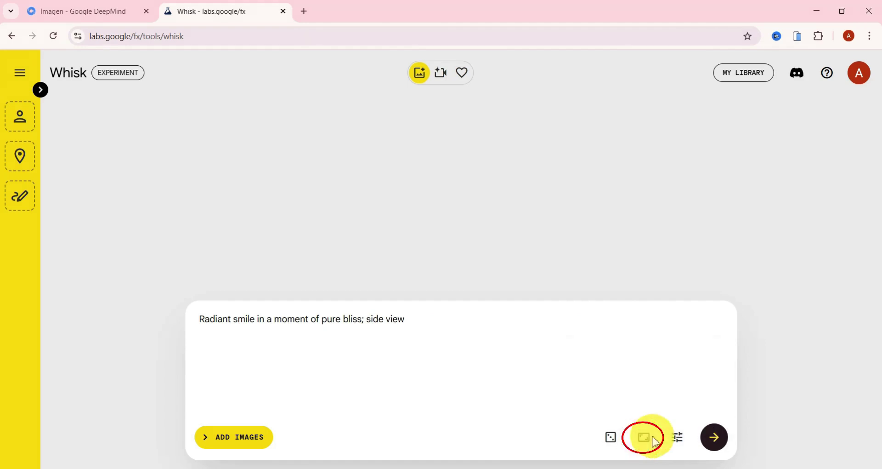
{"action": "left_click", "coordinate": [677, 437]}
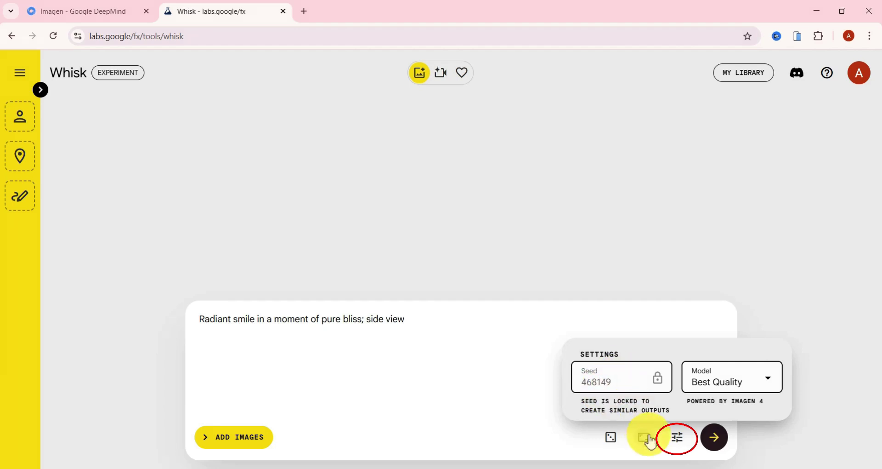
{"action": "left_click", "coordinate": [677, 437]}
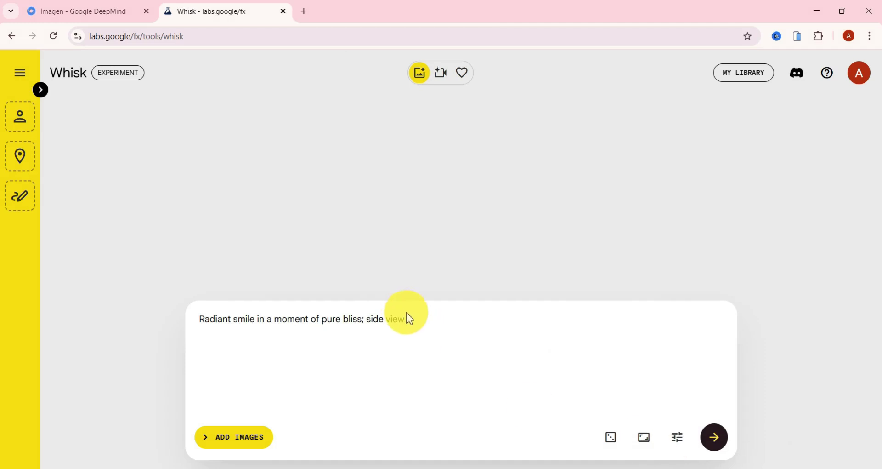
Step: Replace the prompt with "a close up of a man in his early 60s" and generate the images
{"action": "left_click_drag", "start_coordinate": [413, 317], "coordinate": [216, 302]}
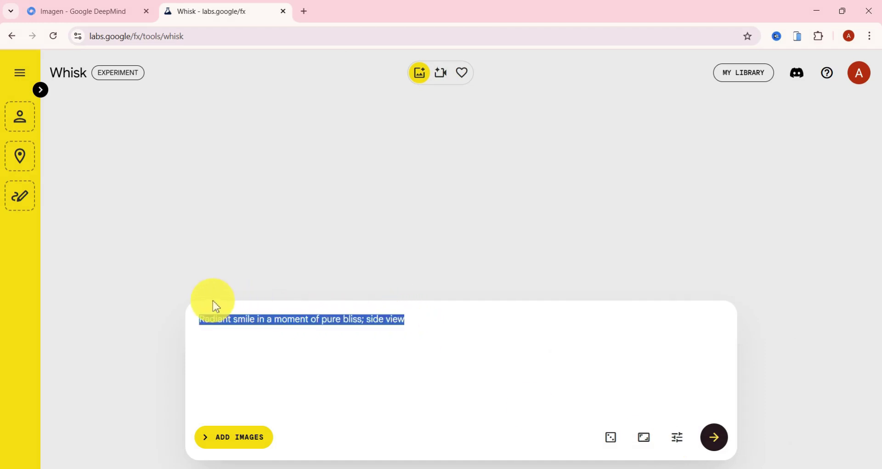
{"action": "key", "text": "BackSpace"}
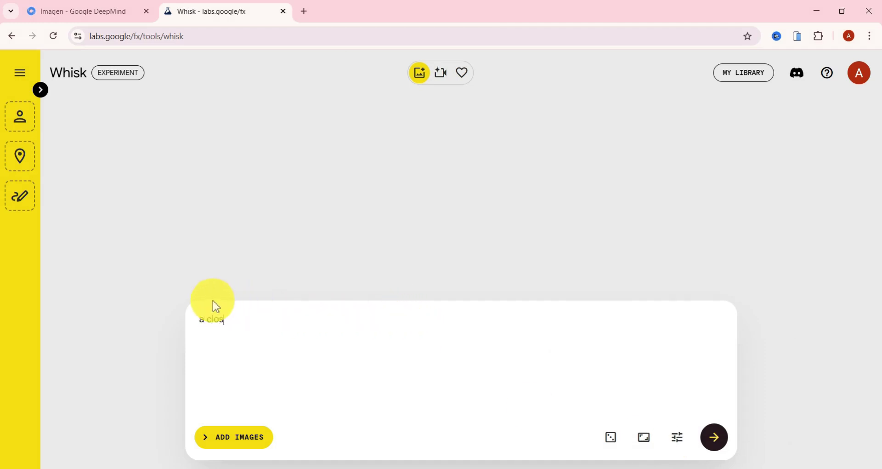
{"action": "type", "text": "a close up of a man in his e"}
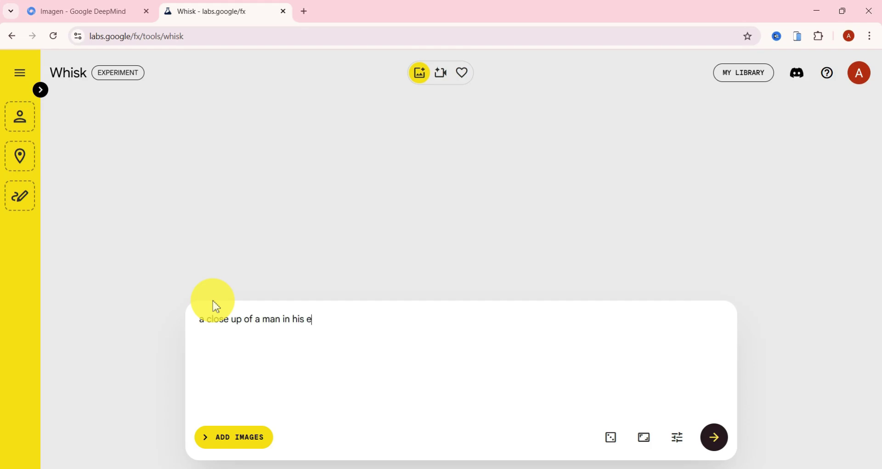
{"action": "type", "text": "arly 60s"}
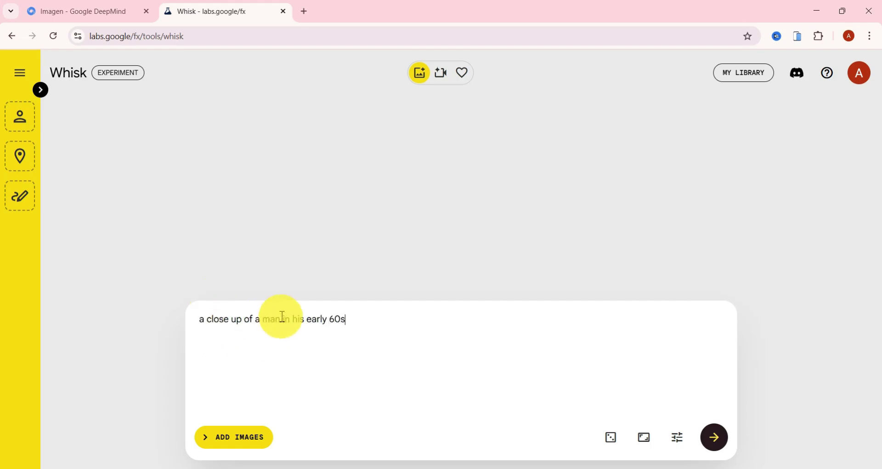
{"action": "left_click", "coordinate": [715, 438]}
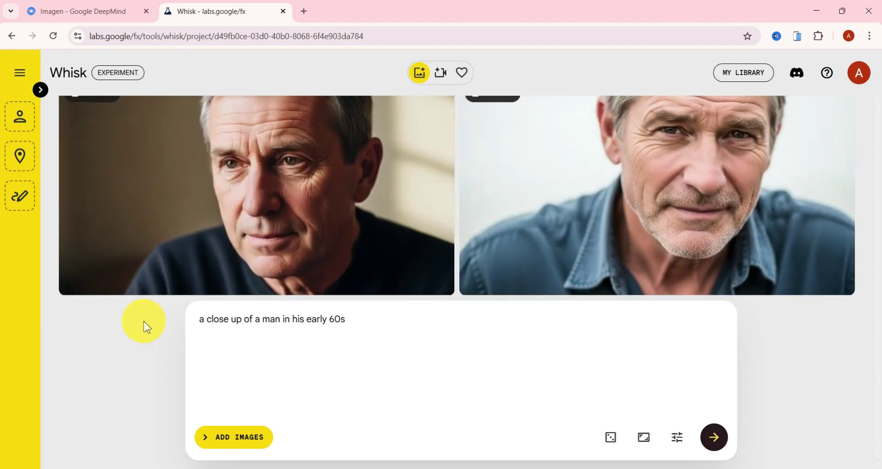
Step: Add "in winter" to the end of the prompt and generate new images
{"action": "scroll", "coordinate": [285, 215], "scroll_direction": "up", "scroll_amount": 1}
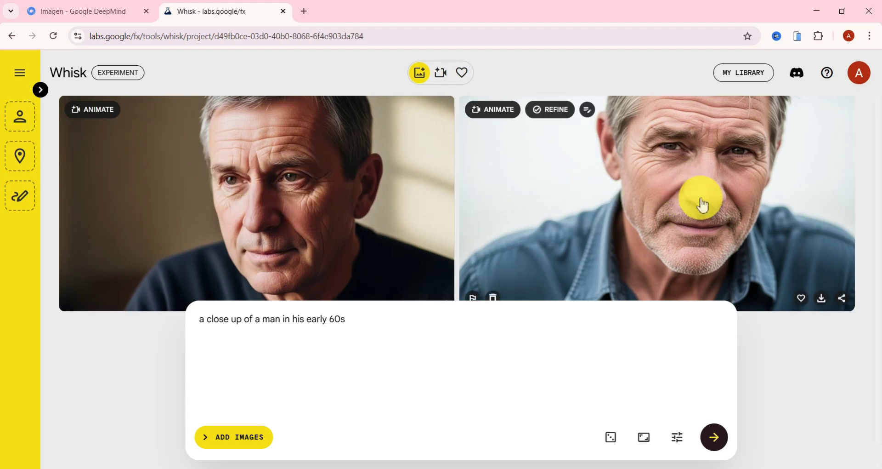
{"action": "scroll", "coordinate": [317, 255], "scroll_direction": "down", "scroll_amount": 1}
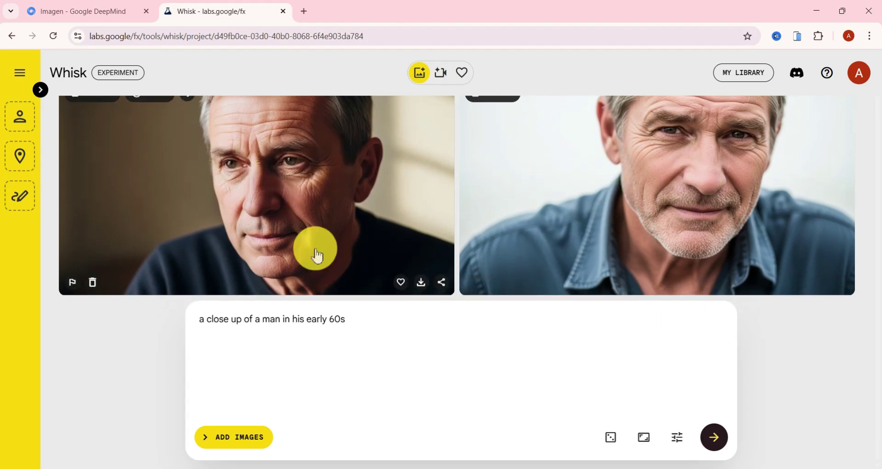
{"action": "left_click", "coordinate": [362, 319]}
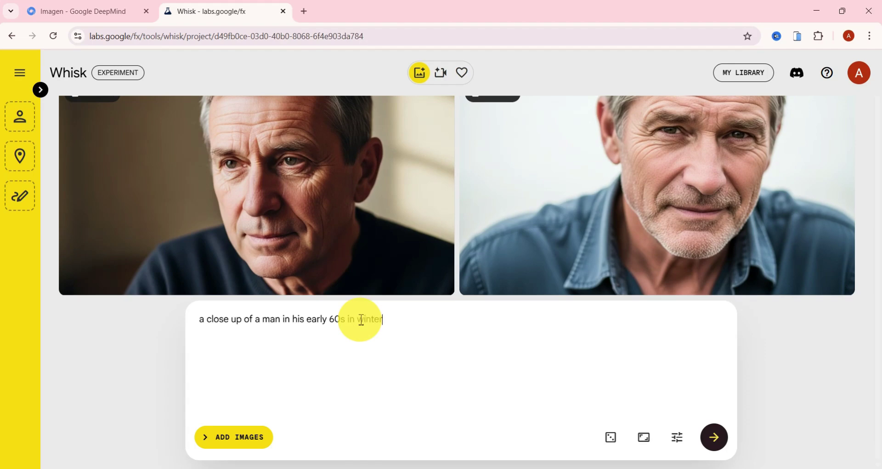
{"action": "left_click", "coordinate": [714, 439]}
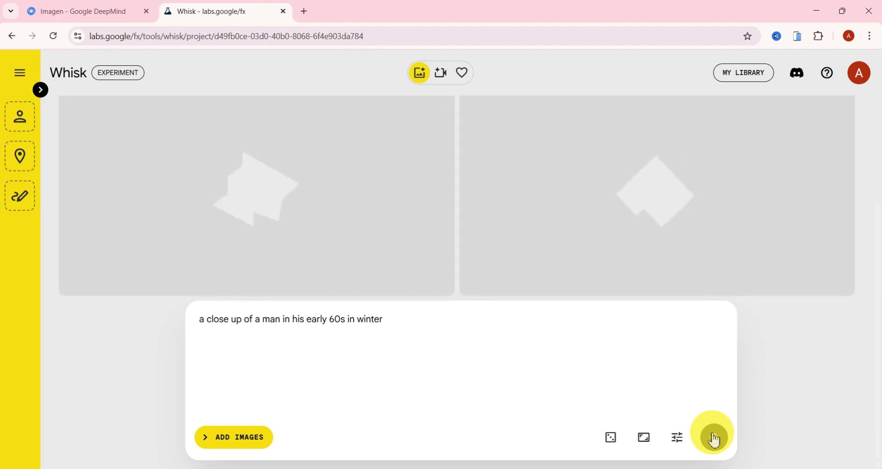
Step: Compare the winter images with the first pair, append "putting on glasses" to the prompt and generate again
{"action": "key", "text": "ctrl+shift+Left"}
{"action": "key", "text": "ctrl+shift+Left"}
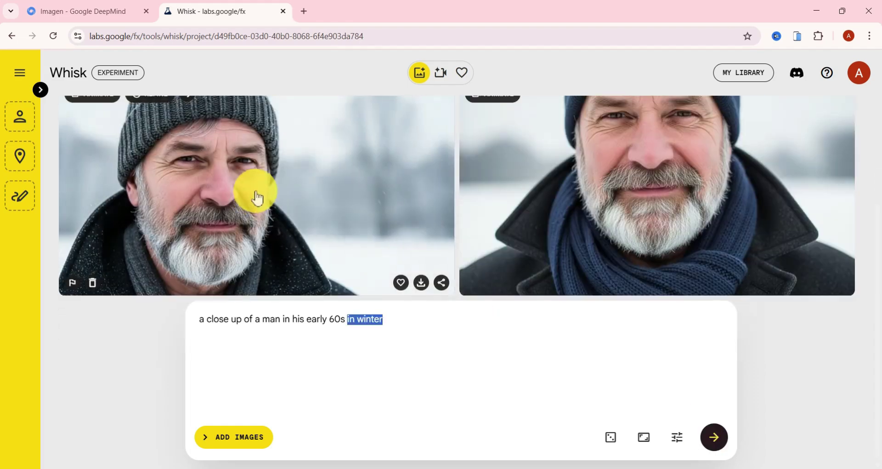
{"action": "scroll", "coordinate": [255, 189], "scroll_direction": "up", "scroll_amount": 4}
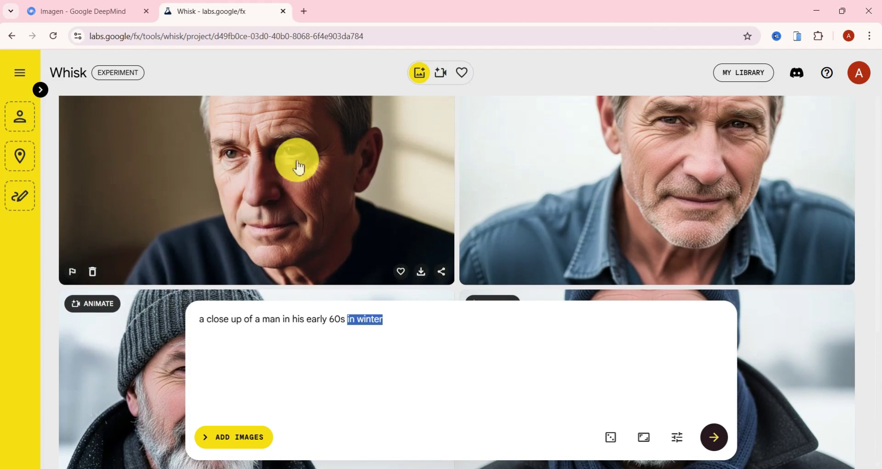
{"action": "scroll", "coordinate": [676, 146], "scroll_direction": "down", "scroll_amount": 2}
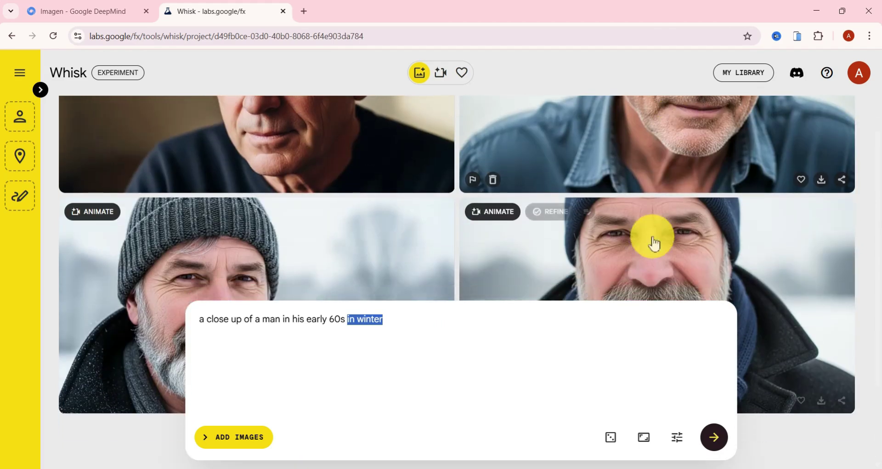
{"action": "scroll", "coordinate": [687, 149], "scroll_direction": "up", "scroll_amount": 3}
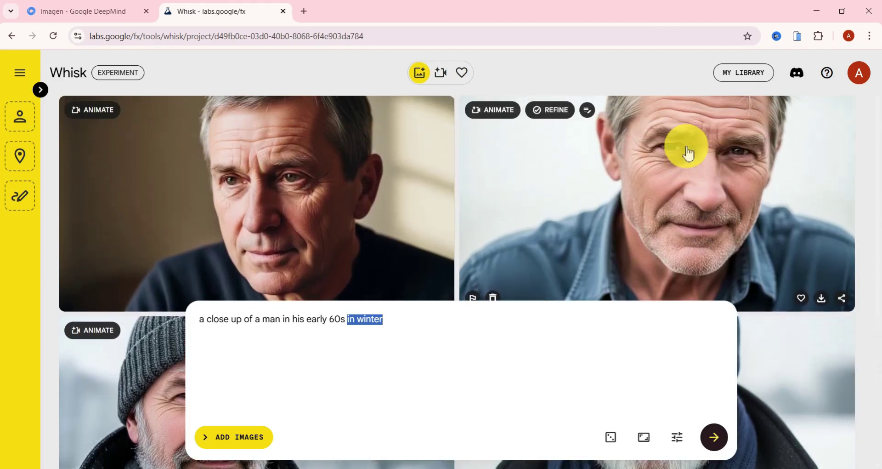
{"action": "scroll", "coordinate": [685, 149], "scroll_direction": "down", "scroll_amount": 5}
{"action": "left_click", "coordinate": [405, 325]}
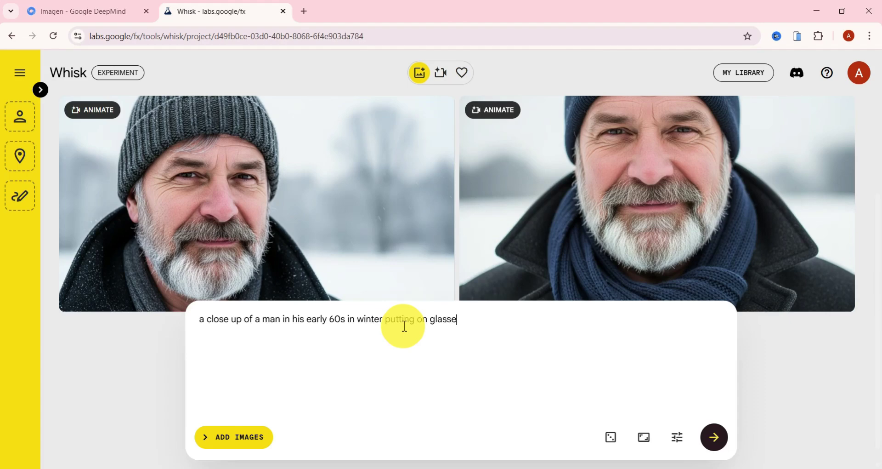
{"action": "left_click", "coordinate": [717, 441]}
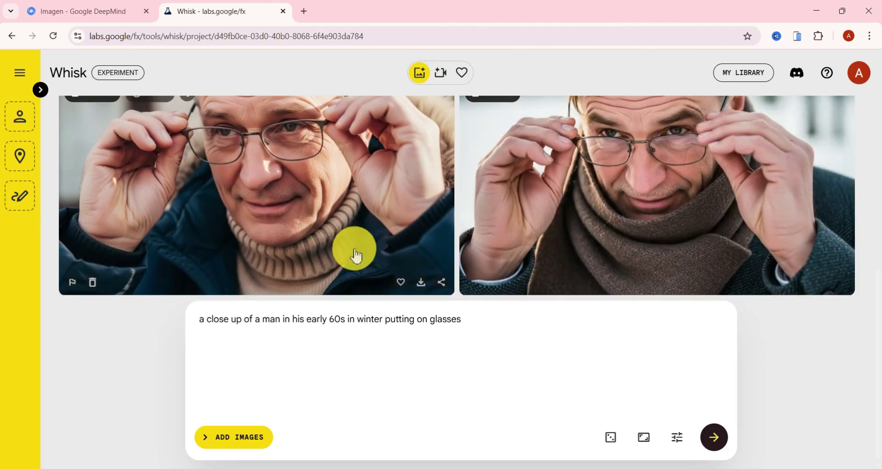
Step: Review all generated image pairs and compare the man's appearance across the three prompts
{"action": "scroll", "coordinate": [335, 207], "scroll_direction": "up", "scroll_amount": 7}
{"action": "scroll", "coordinate": [332, 206], "scroll_direction": "up", "scroll_amount": 2}
{"action": "scroll", "coordinate": [413, 186], "scroll_direction": "down", "scroll_amount": 2}
{"action": "scroll", "coordinate": [433, 188], "scroll_direction": "down", "scroll_amount": 5}
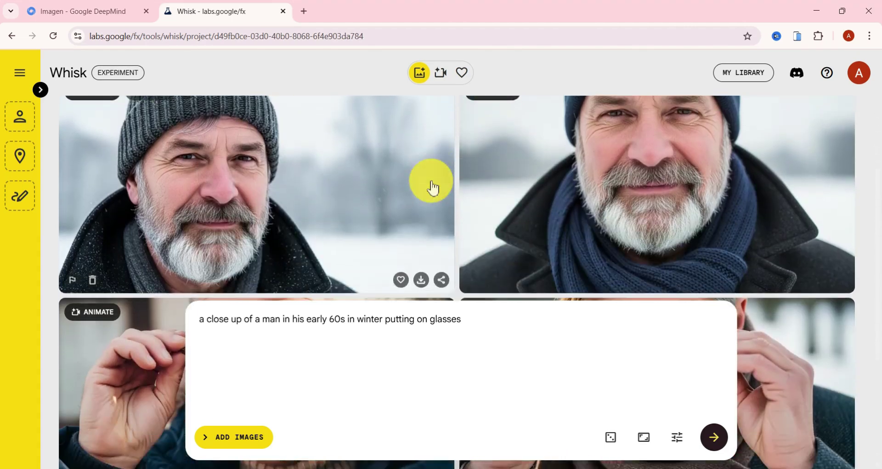
{"action": "scroll", "coordinate": [556, 202], "scroll_direction": "down", "scroll_amount": 2}
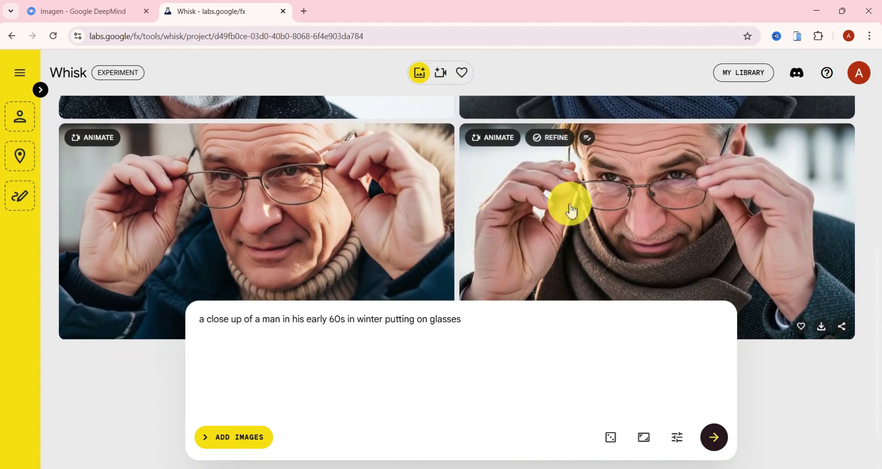
{"action": "scroll", "coordinate": [553, 212], "scroll_direction": "down", "scroll_amount": 1}
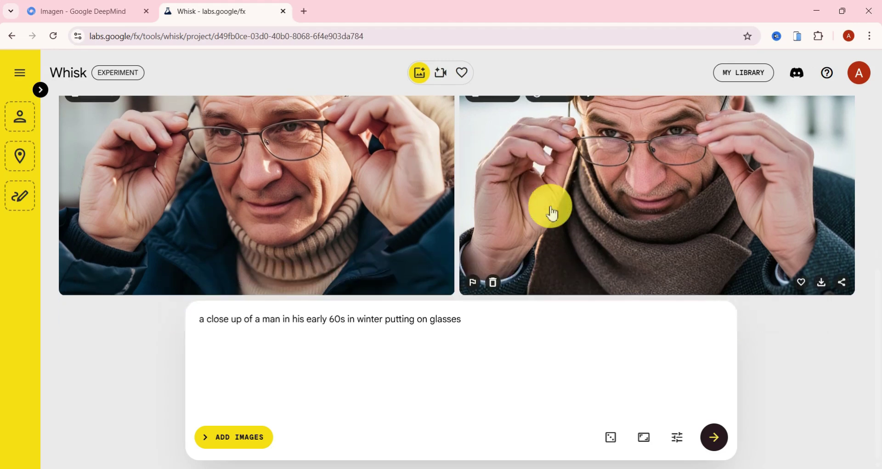
{"action": "scroll", "coordinate": [616, 197], "scroll_direction": "up", "scroll_amount": 1}
{"action": "scroll", "coordinate": [682, 183], "scroll_direction": "down", "scroll_amount": 1}
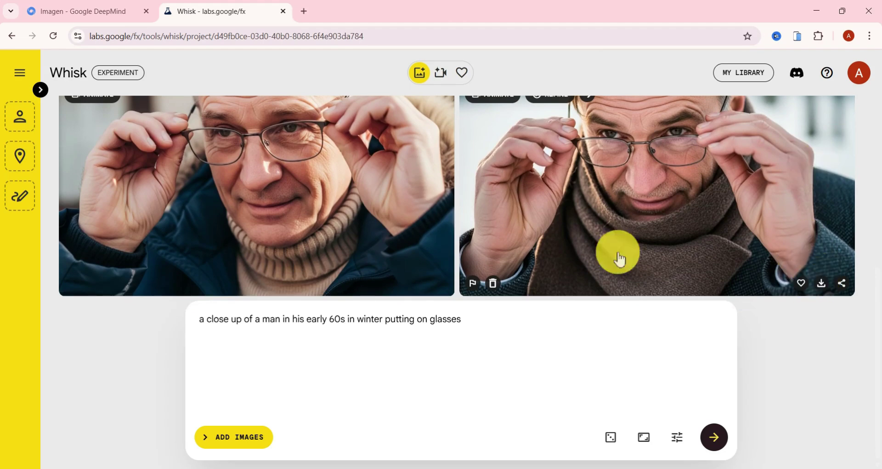
Step: Check the seed lock setting, replace the prompt with "captain america flying in space" and generate the images
{"action": "left_click", "coordinate": [676, 441]}
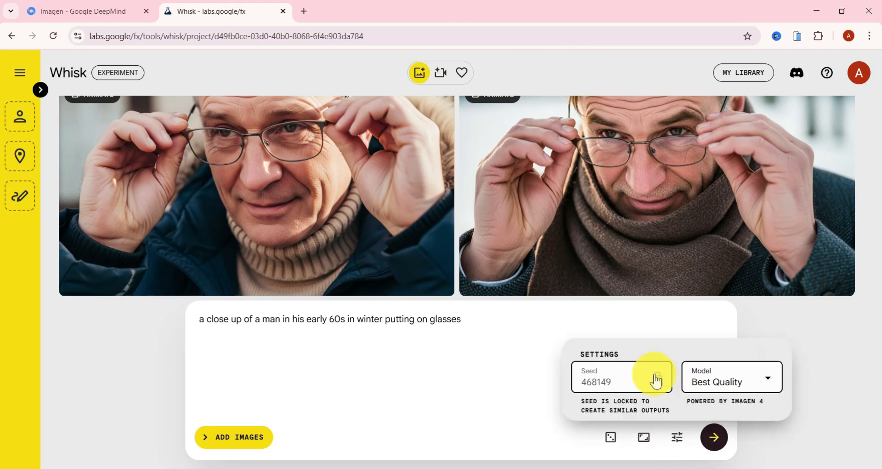
{"action": "triple_click", "coordinate": [445, 317]}
{"action": "type", "text": "ca"}
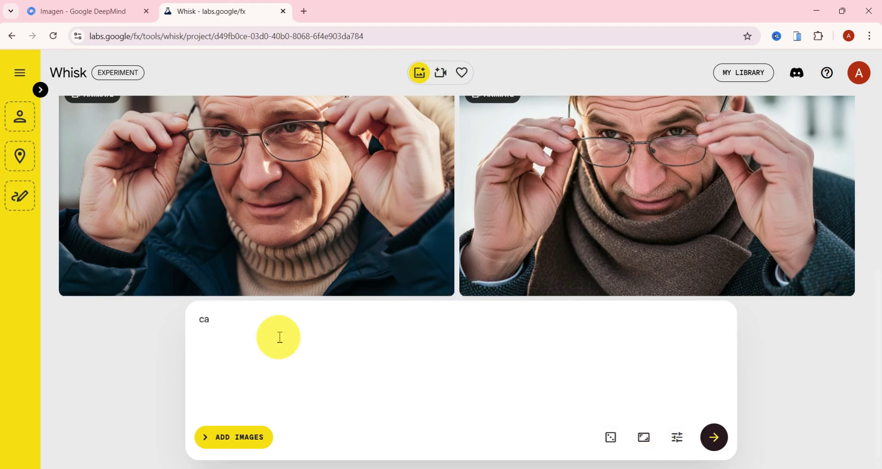
{"action": "type", "text": "ptain america flying in space"}
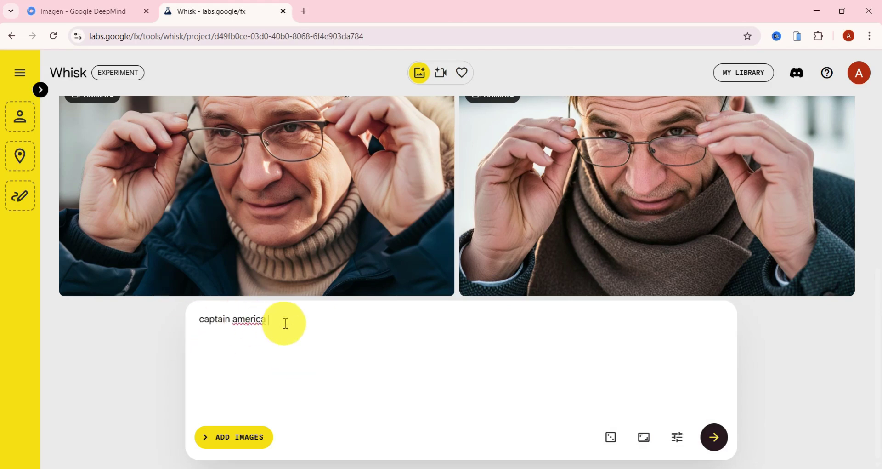
{"action": "left_click", "coordinate": [715, 438]}
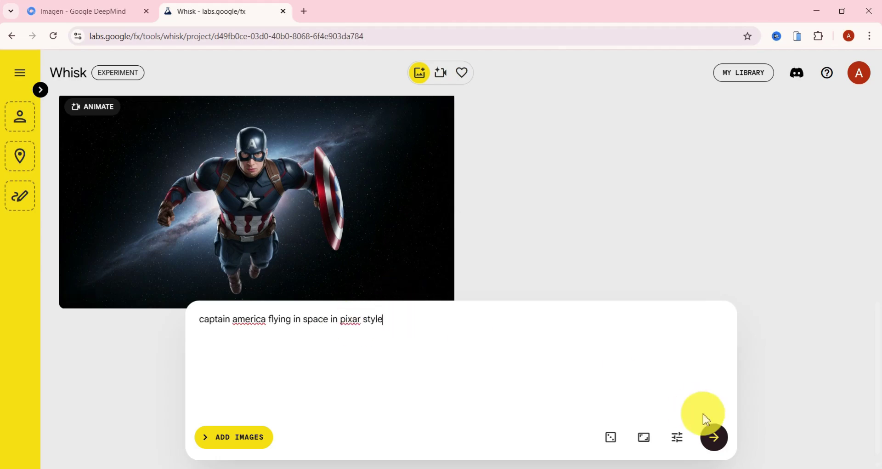
Step: Append "in pixar style" to the Captain America prompt, generate new images and compare them with the previous ones
{"action": "left_click", "coordinate": [714, 444]}
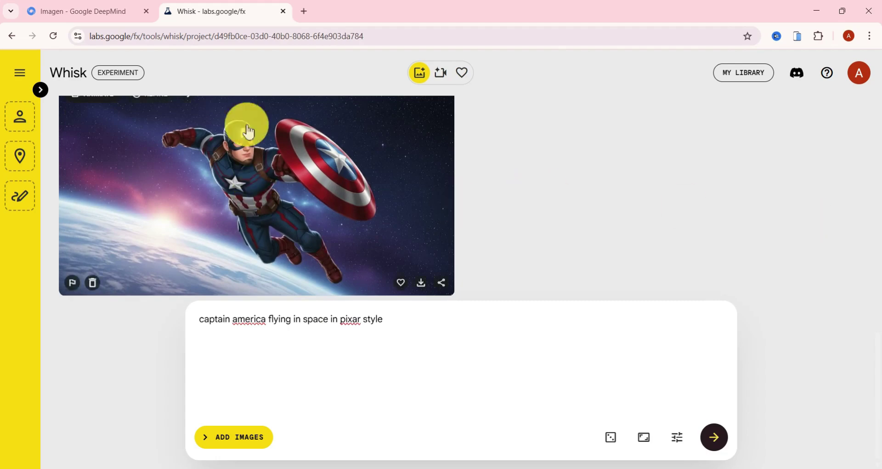
{"action": "scroll", "coordinate": [262, 173], "scroll_direction": "up", "scroll_amount": 4}
{"action": "scroll", "coordinate": [261, 173], "scroll_direction": "up", "scroll_amount": 2}
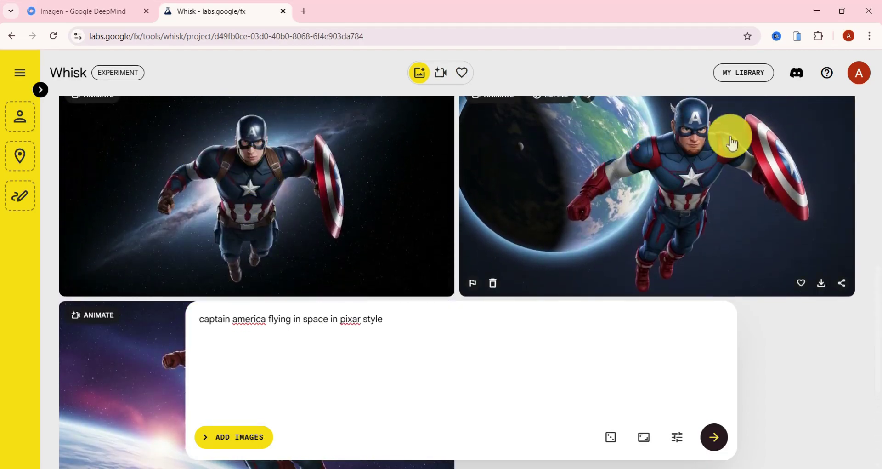
{"action": "scroll", "coordinate": [385, 189], "scroll_direction": "down", "scroll_amount": 3}
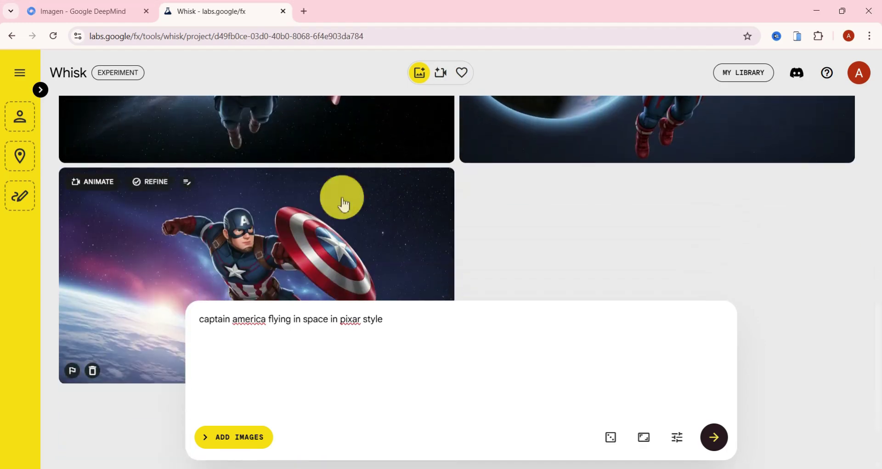
Step: Change "pixar" to "cartoon" in the prompt, generate the images and compare them with the Pixar-style results
{"action": "scroll", "coordinate": [313, 216], "scroll_direction": "down", "scroll_amount": 2}
{"action": "left_click", "coordinate": [343, 318]}
{"action": "key", "text": "Delete"}
{"action": "key", "text": "Delete"}
{"action": "key", "text": "Delete"}
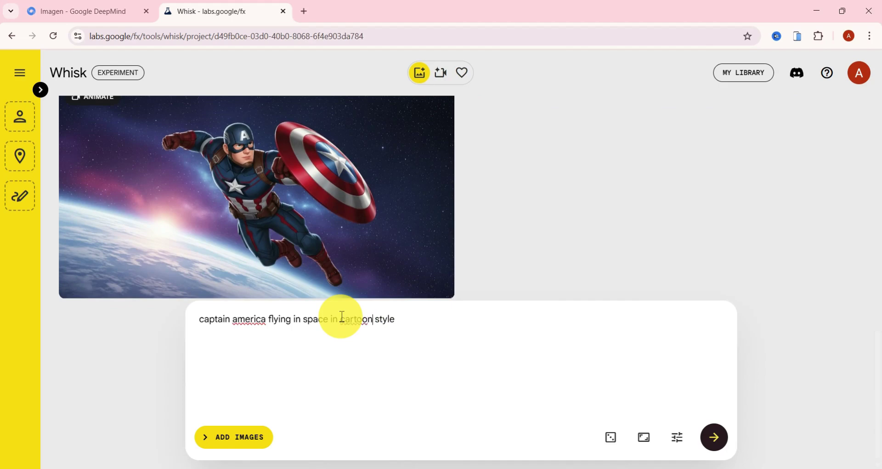
{"action": "left_click", "coordinate": [716, 439]}
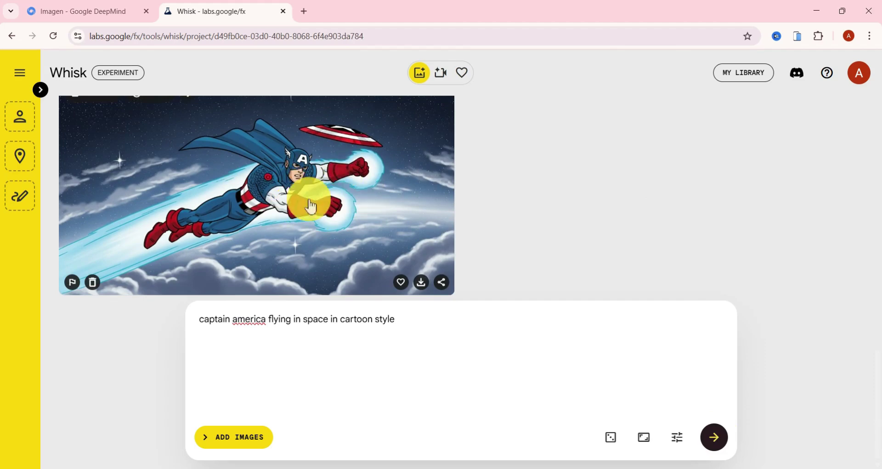
{"action": "scroll", "coordinate": [303, 198], "scroll_direction": "up", "scroll_amount": 5}
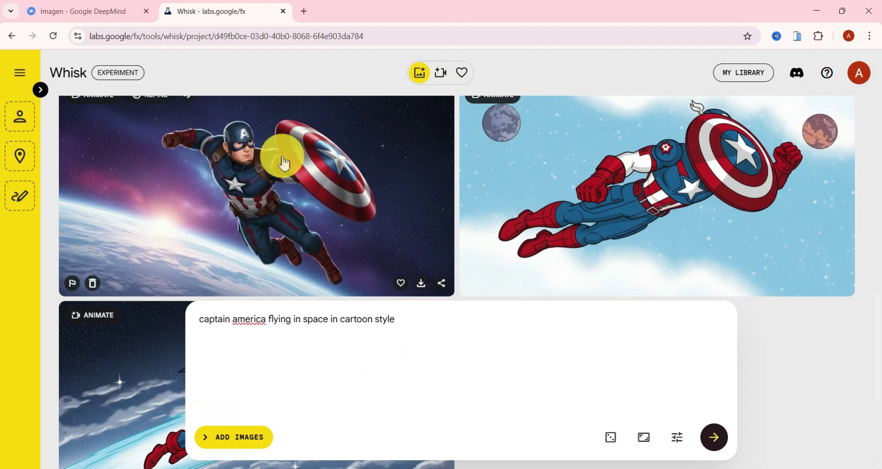
Step: Replace the prompt with "a lady in beach wear sipping ice cream" and generate the images
{"action": "double_click", "coordinate": [395, 318]}
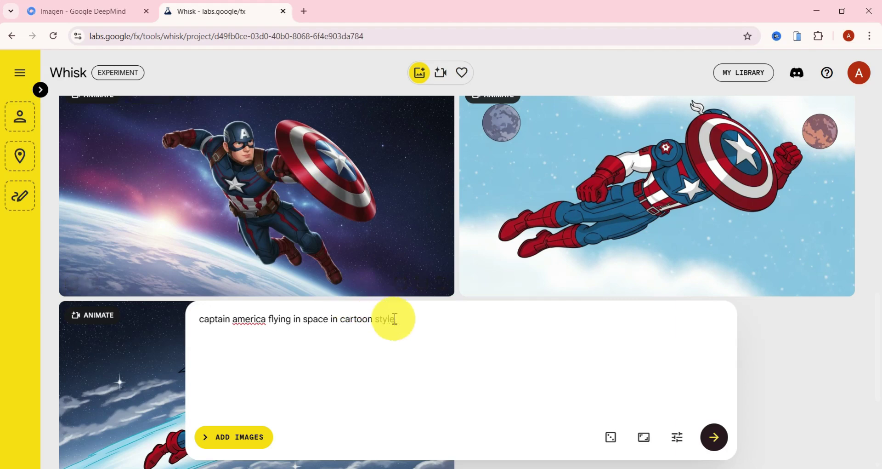
{"action": "left_click_drag", "start_coordinate": [400, 321], "coordinate": [211, 317]}
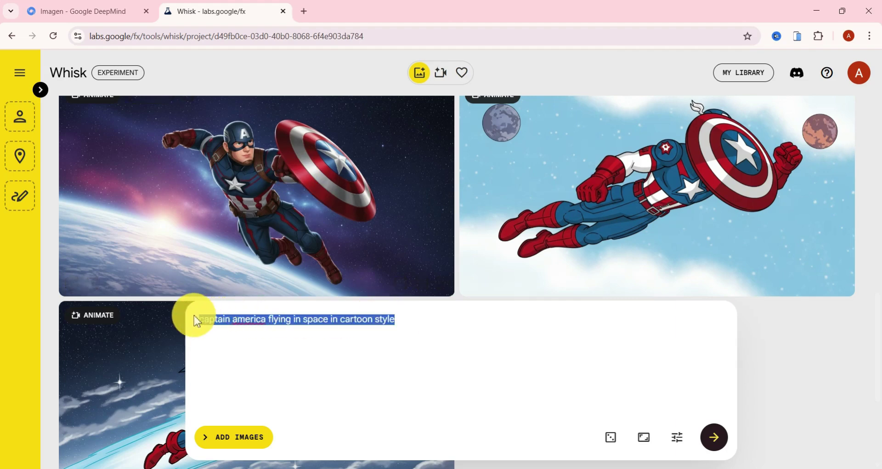
{"action": "type", "text": "a lady in bea"}
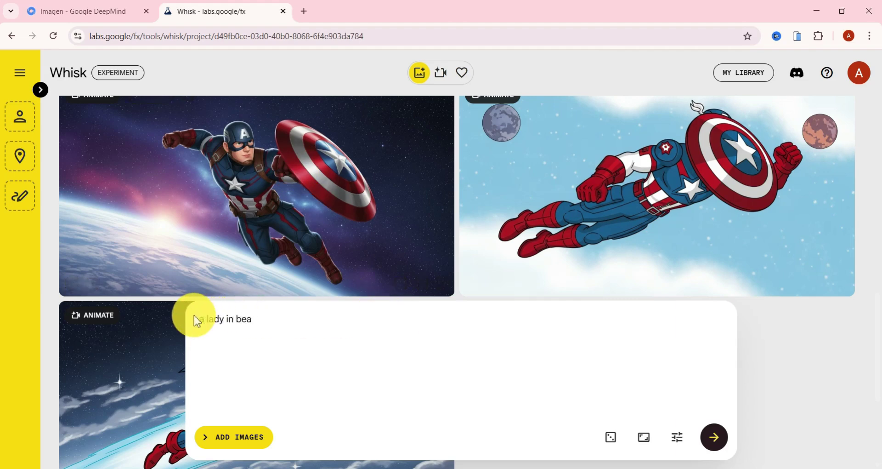
{"action": "type", "text": "CH WEAR"}
{"action": "key", "text": "BackSpace"}
{"action": "key", "text": "BackSpace"}
{"action": "key", "text": "BackSpace"}
{"action": "key", "text": "BackSpace"}
{"action": "key", "text": "BackSpace"}
{"action": "key", "text": "BackSpace"}
{"action": "key", "text": "BackSpace"}
{"action": "key", "text": "BackSpace"}
{"action": "key", "text": "BackSpace"}
{"action": "key", "text": "BackSpace"}
{"action": "key", "text": "BackSpace"}
{"action": "key", "text": "BackSpace"}
{"action": "type", "text": "n beach wear sipping ice cream"}
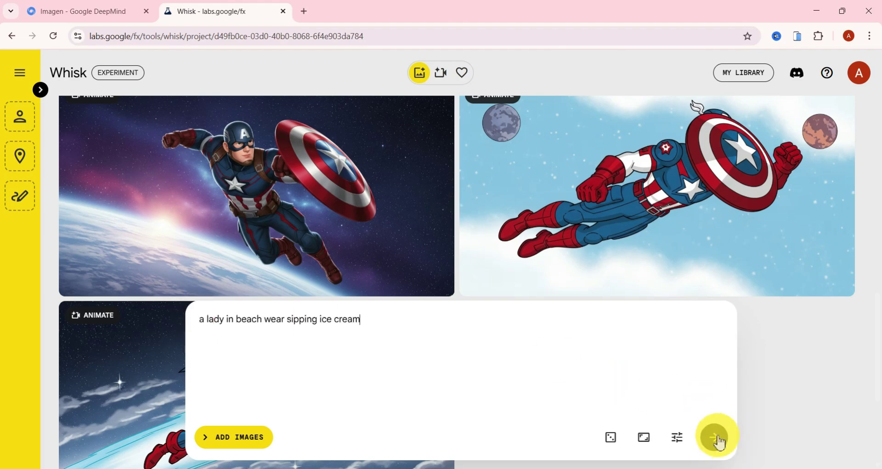
{"action": "left_click", "coordinate": [715, 437]}
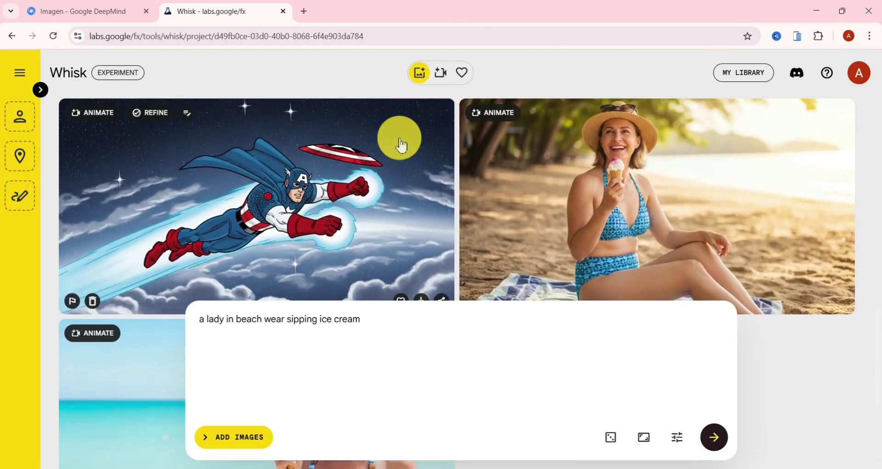
Step: Change the prompt to "a young lady in beach wear sipping ice cream fluffy dog near by", generate the images and review them
{"action": "scroll", "coordinate": [401, 145], "scroll_direction": "down", "scroll_amount": 5}
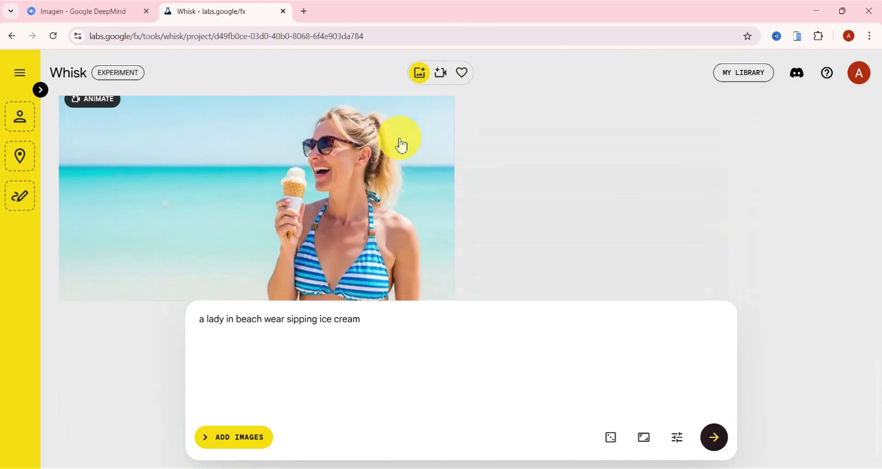
{"action": "left_click", "coordinate": [208, 323]}
{"action": "type", "text": "young"}
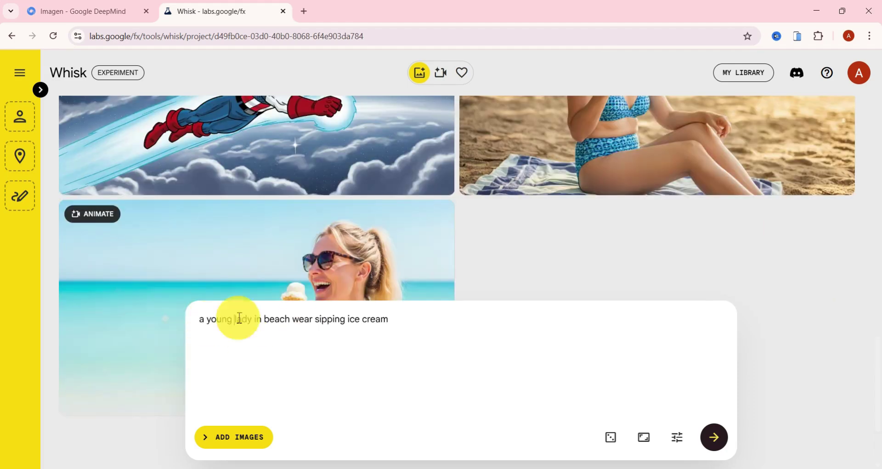
{"action": "left_click", "coordinate": [413, 326]}
{"action": "type", "text": "fluffy dog near by"}
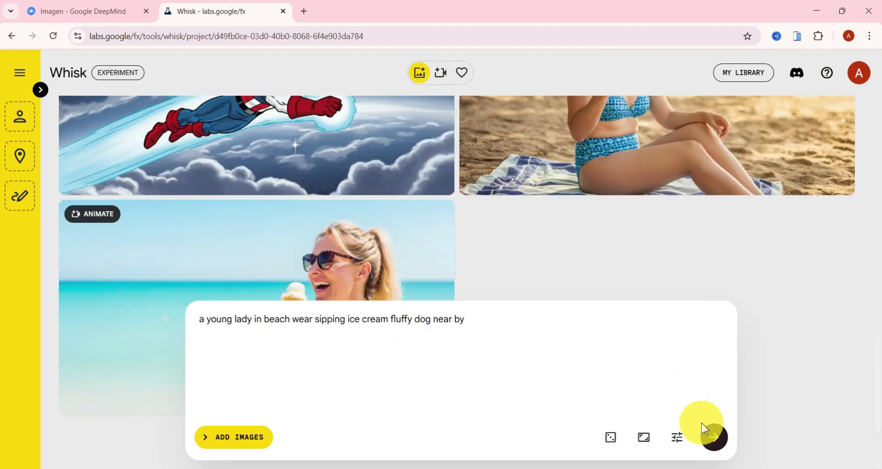
{"action": "left_click", "coordinate": [714, 443]}
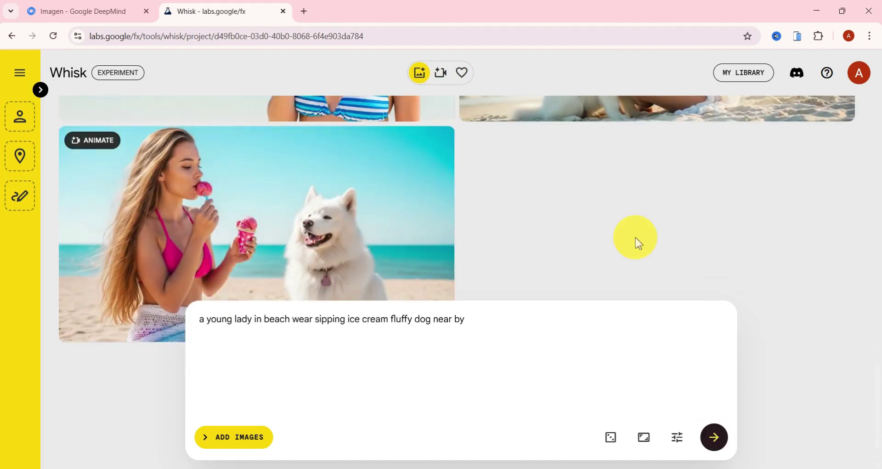
{"action": "scroll", "coordinate": [583, 198], "scroll_direction": "up", "scroll_amount": 3}
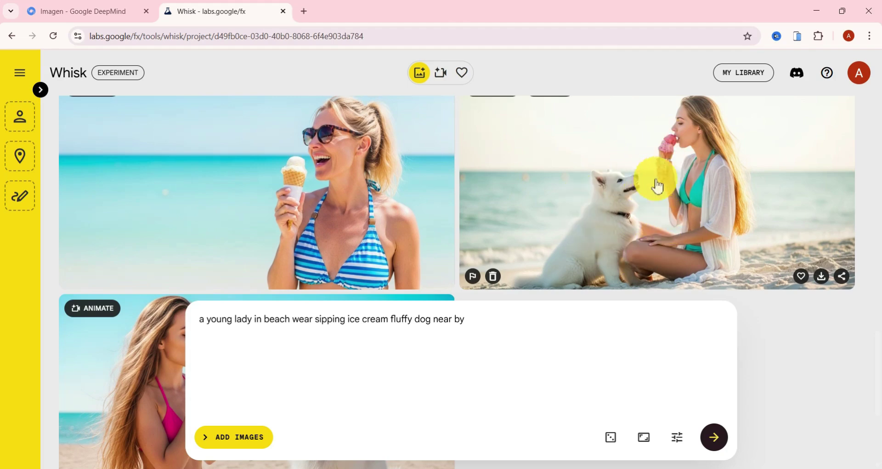
Step: Replace the prompt with "a cat boat cruising", generate the images and compare the two boats
{"action": "scroll", "coordinate": [666, 194], "scroll_direction": "down", "scroll_amount": 3}
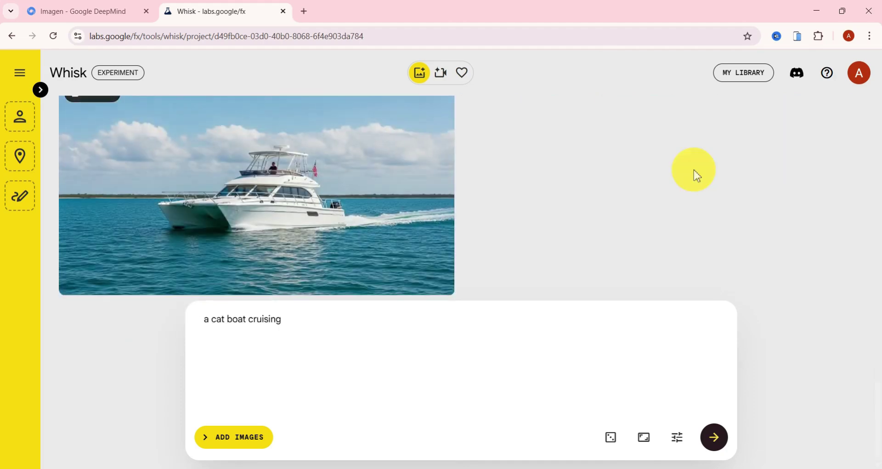
{"action": "scroll", "coordinate": [598, 156], "scroll_direction": "up", "scroll_amount": 3}
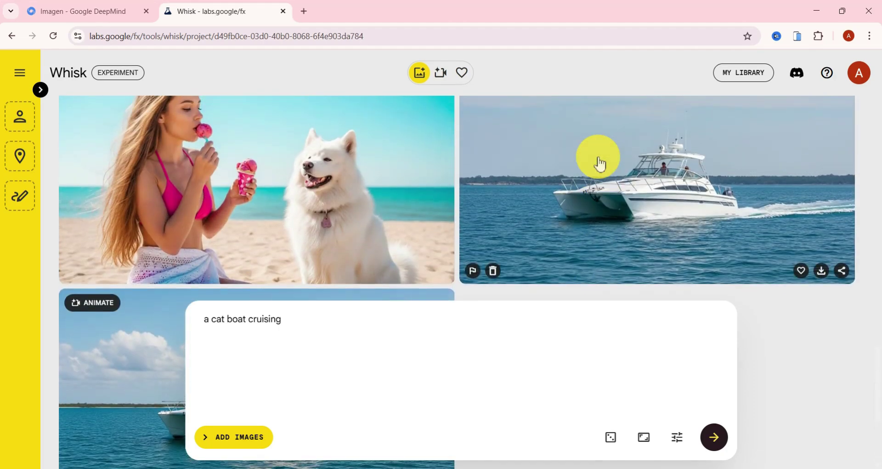
{"action": "scroll", "coordinate": [585, 213], "scroll_direction": "down", "scroll_amount": 2}
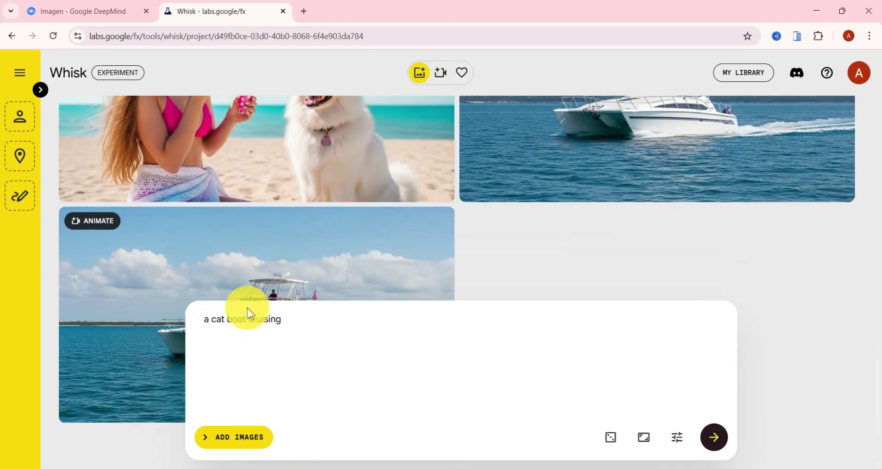
{"action": "scroll", "coordinate": [590, 189], "scroll_direction": "down", "scroll_amount": 3}
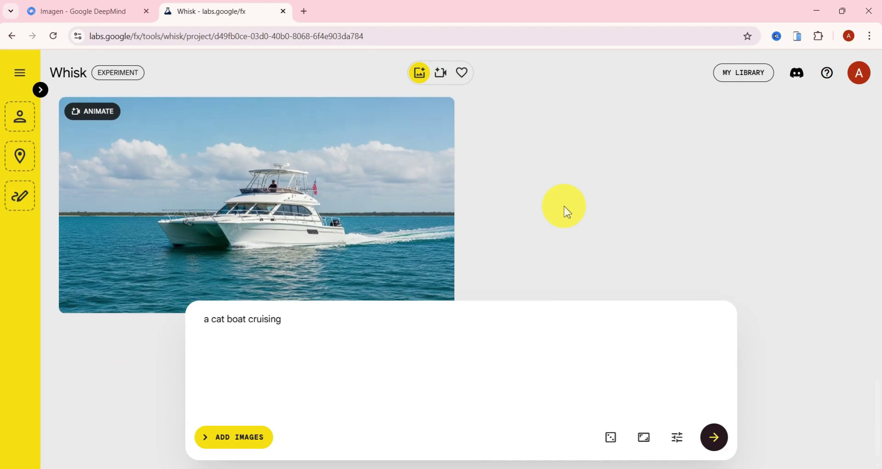
{"action": "scroll", "coordinate": [565, 211], "scroll_direction": "up", "scroll_amount": 4}
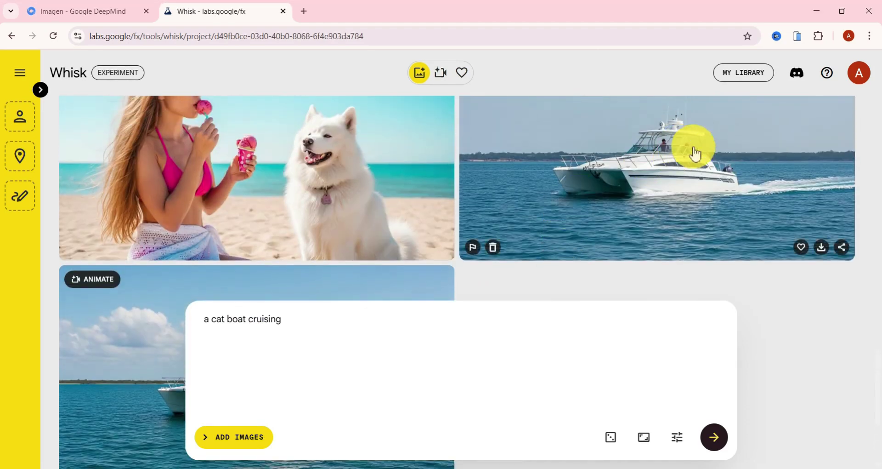
{"action": "scroll", "coordinate": [616, 202], "scroll_direction": "down", "scroll_amount": 4}
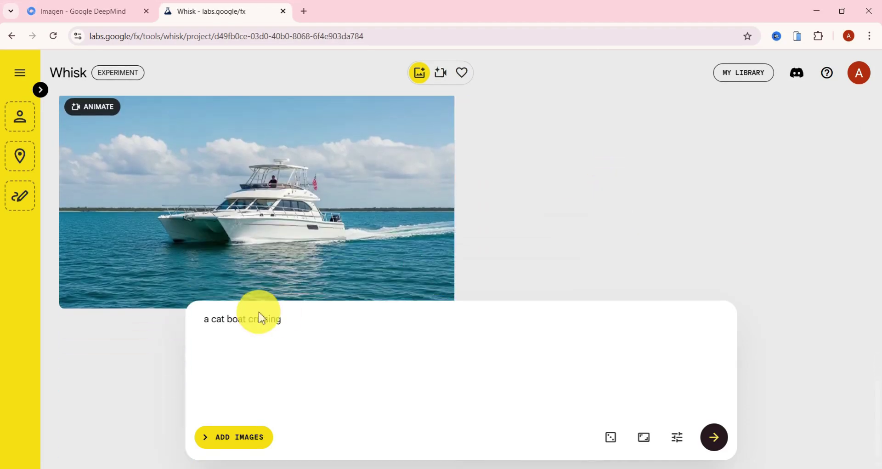
Step: Replace the prompt with "avengers meeting their king" and generate the images
{"action": "left_click", "coordinate": [194, 320]}
{"action": "type", "text": "avengers meeting their king"}
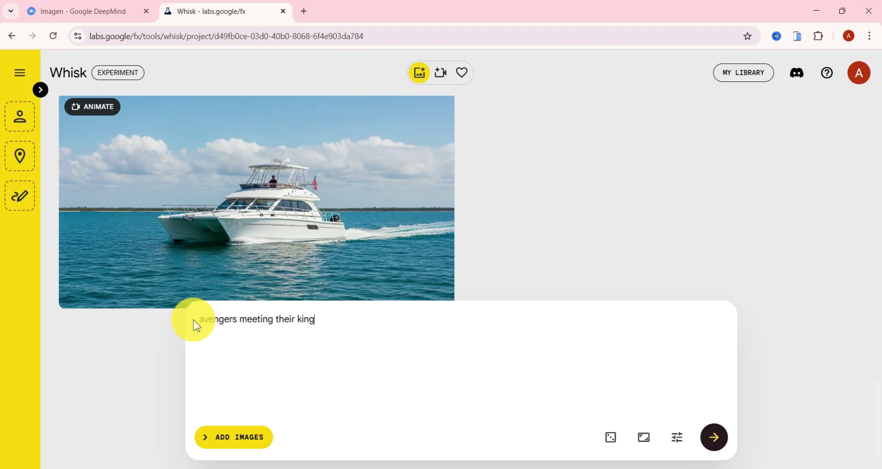
{"action": "left_click", "coordinate": [712, 437]}
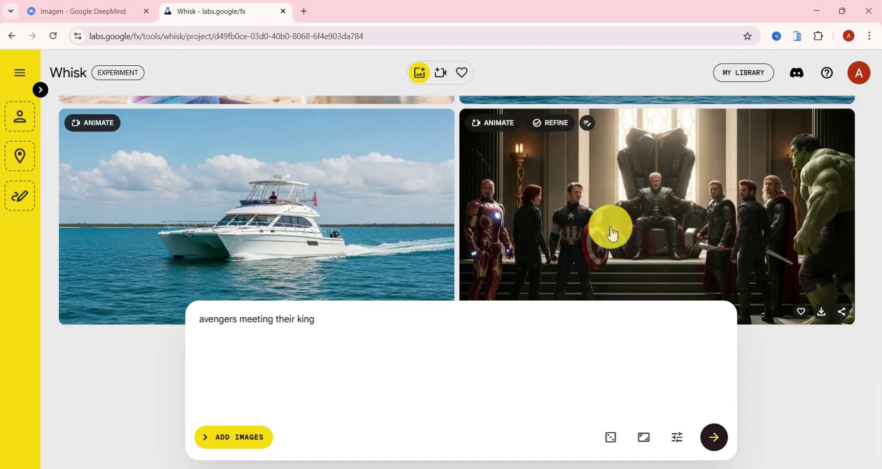
Step: Extend the Avengers prompt with "with space ship in space" and generate, adding "in a temple" for another generation
{"action": "scroll", "coordinate": [556, 207], "scroll_direction": "down", "scroll_amount": 1}
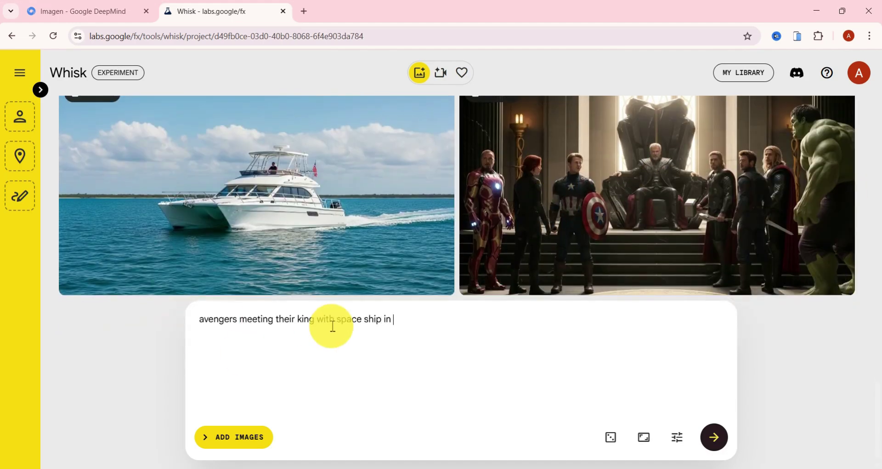
{"action": "left_click", "coordinate": [714, 437]}
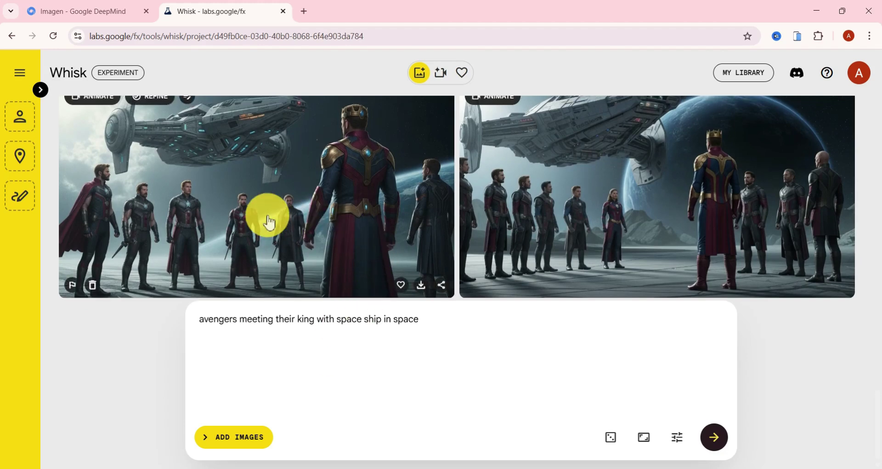
{"action": "scroll", "coordinate": [270, 222], "scroll_direction": "up", "scroll_amount": 1}
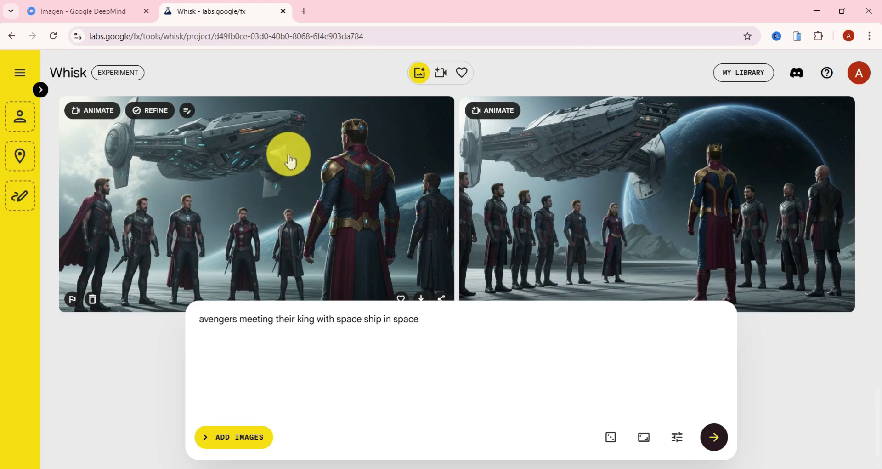
{"action": "left_click", "coordinate": [447, 322]}
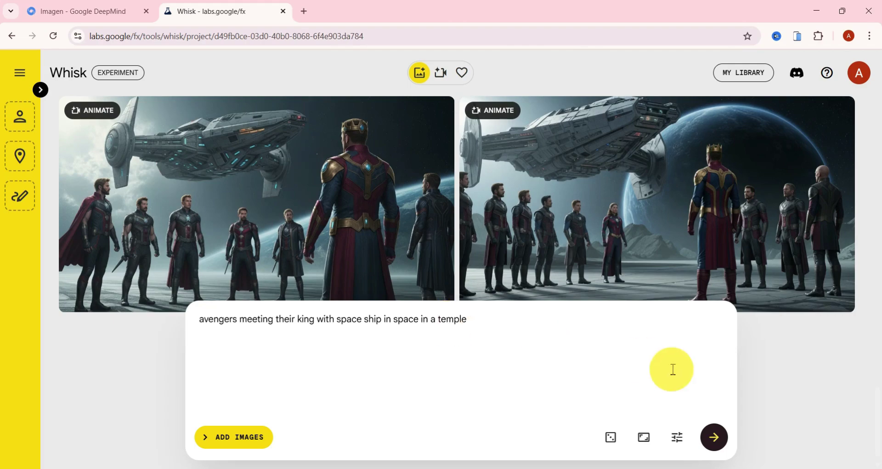
{"action": "left_click", "coordinate": [713, 441]}
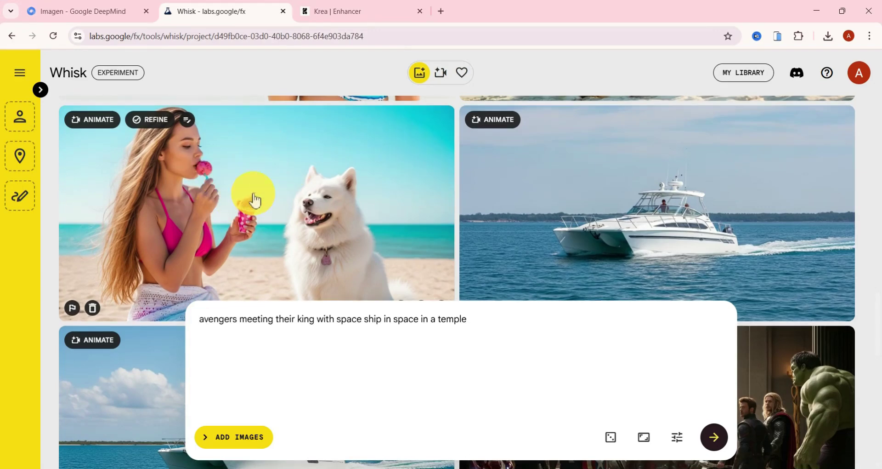
Step: Open the young lady and fluffy dog image for animation and enter "wind blows, the dog pants and the girl swallows ice cream"
{"action": "left_click", "coordinate": [104, 124]}
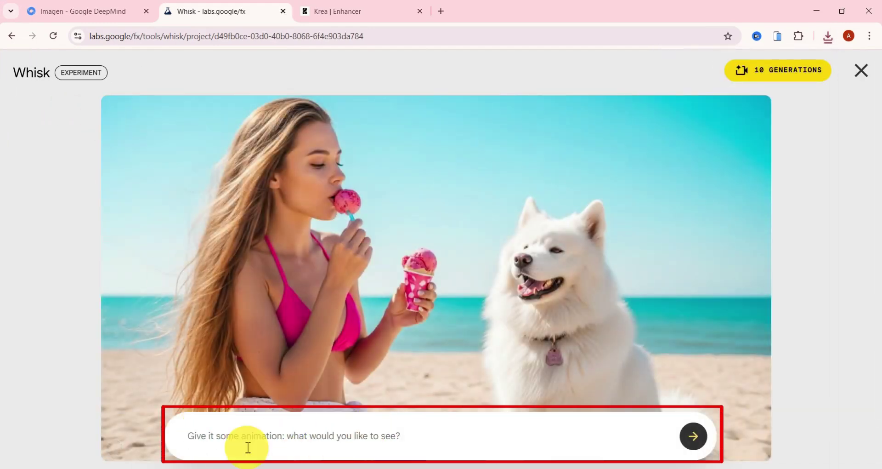
{"action": "type", "text": "wind blows, the dog pants and the girl swallows ice cream"}
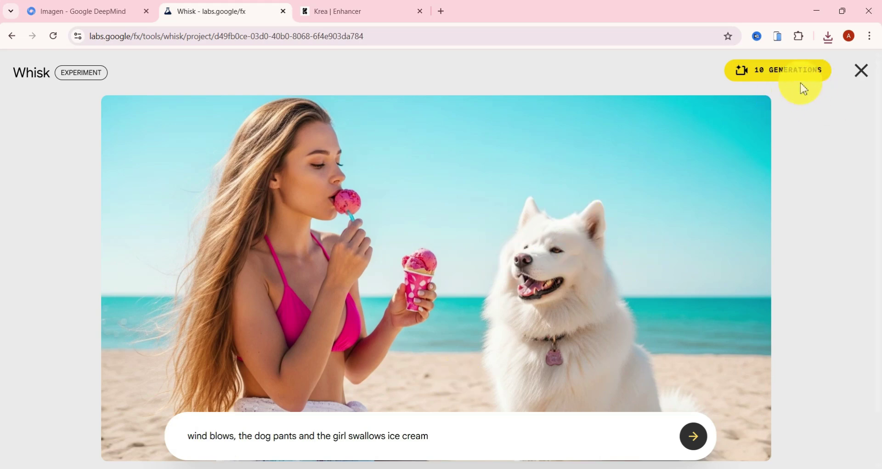
Step: Generate the video of the girl and the dog from the entered prompt, play it and close the animation view
{"action": "left_click", "coordinate": [694, 437]}
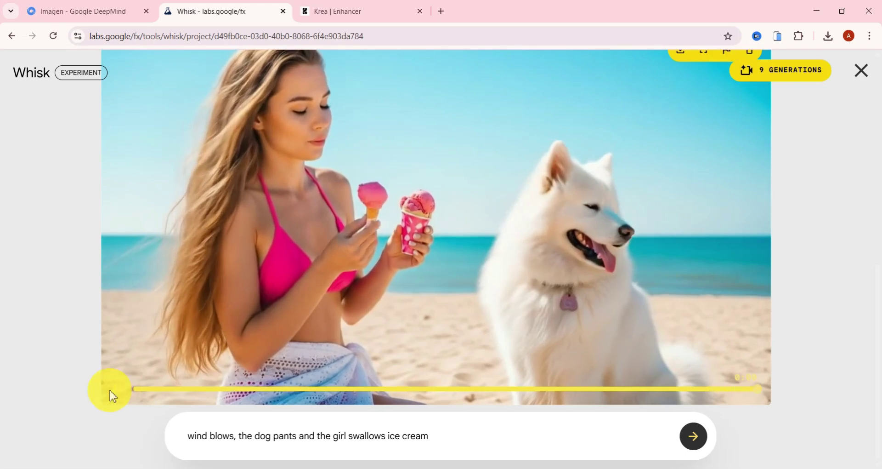
{"action": "left_click", "coordinate": [116, 390]}
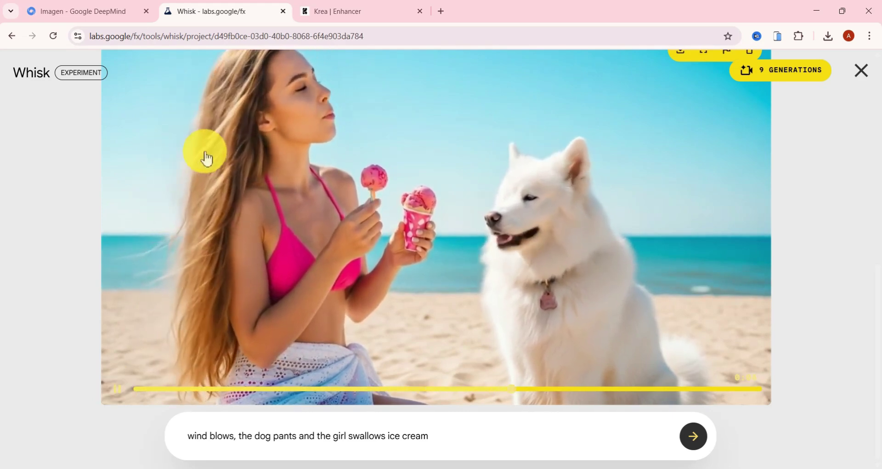
{"action": "key", "text": "Escape"}
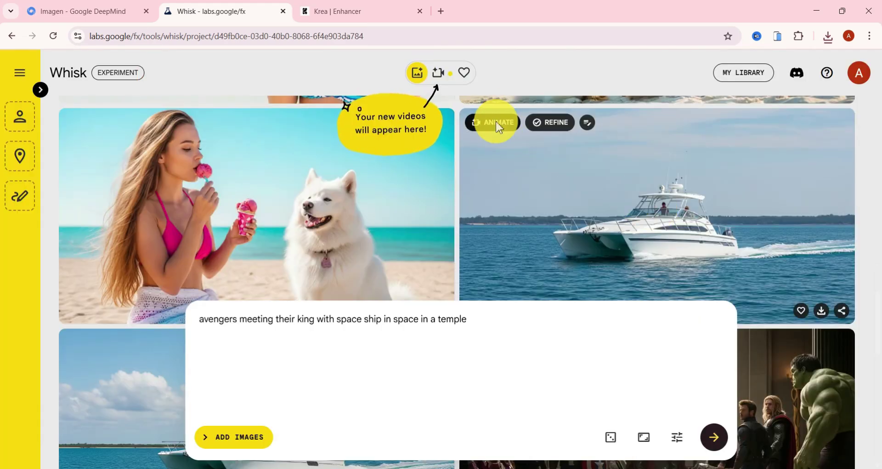
Step: Animate the catamaran boat image with the prompt "ship approaching, gentle waves", play the generated video and close it
{"action": "left_click", "coordinate": [498, 127]}
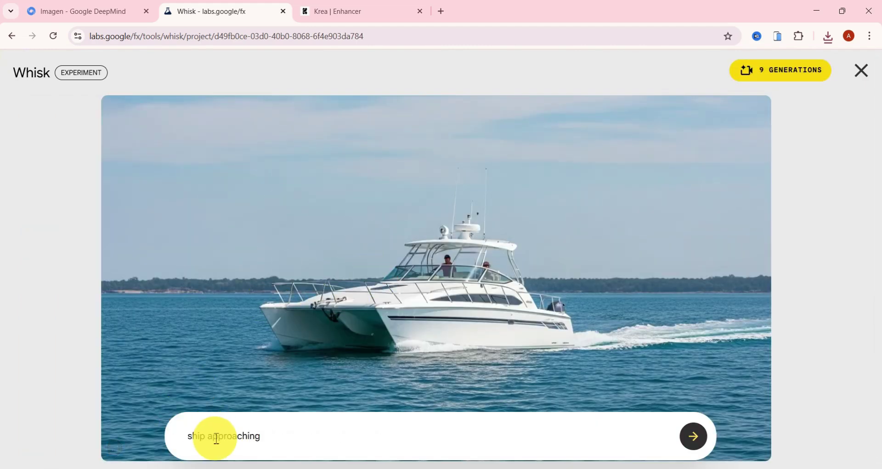
{"action": "type", "text": "waves"}
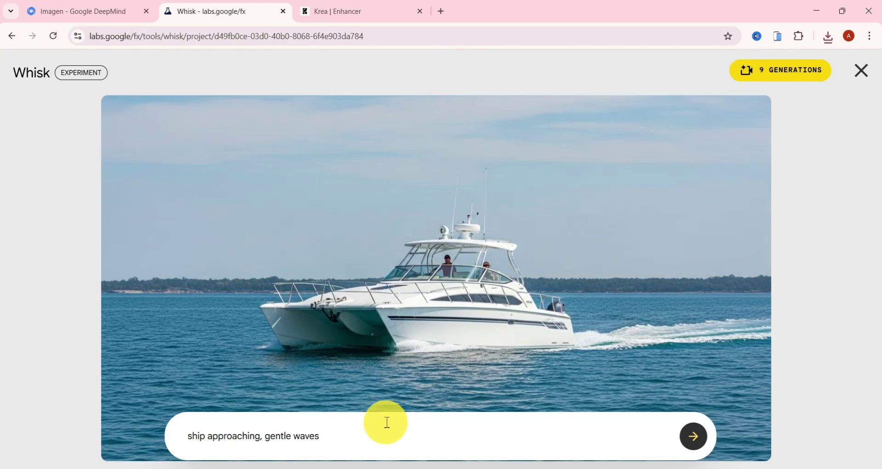
{"action": "left_click", "coordinate": [697, 437]}
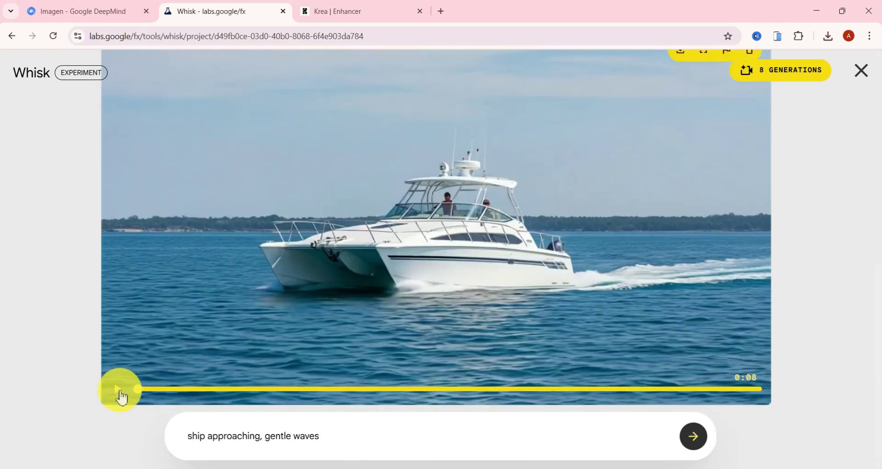
{"action": "left_click", "coordinate": [121, 393]}
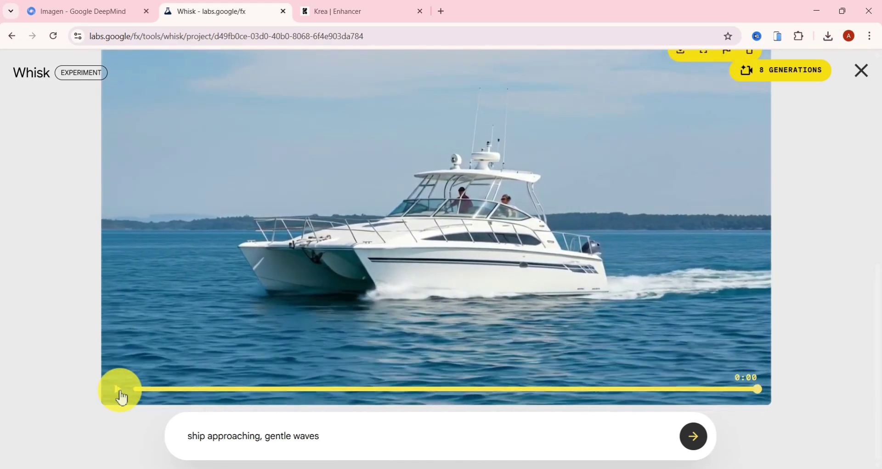
{"action": "left_click", "coordinate": [119, 391]}
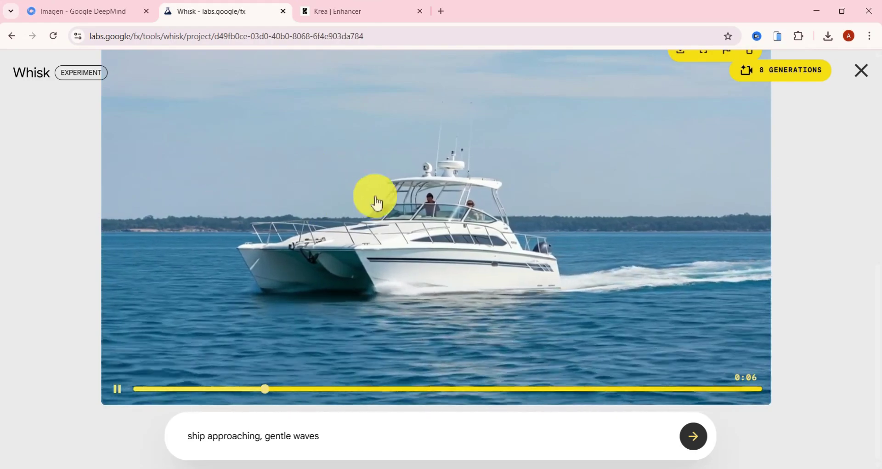
{"action": "key", "text": "Escape"}
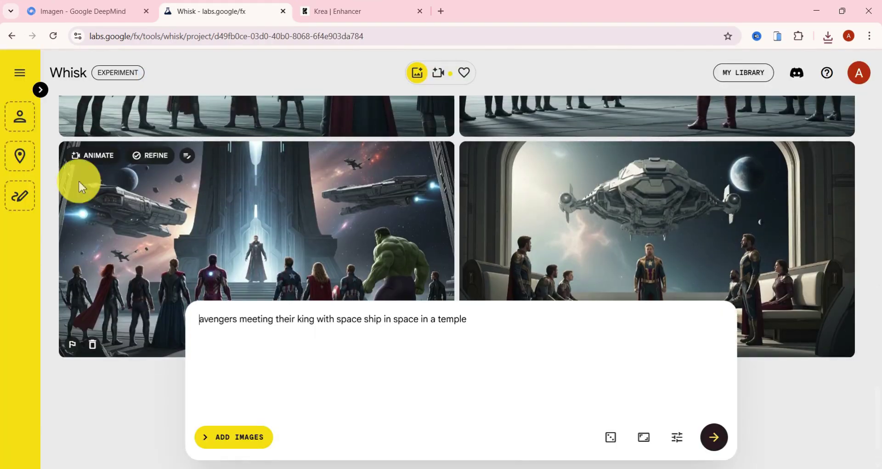
Step: Animate the Avengers temple image with two large spaceships using "space ships landing, avengers bowing to their king" and play the generated video
{"action": "left_click", "coordinate": [95, 157]}
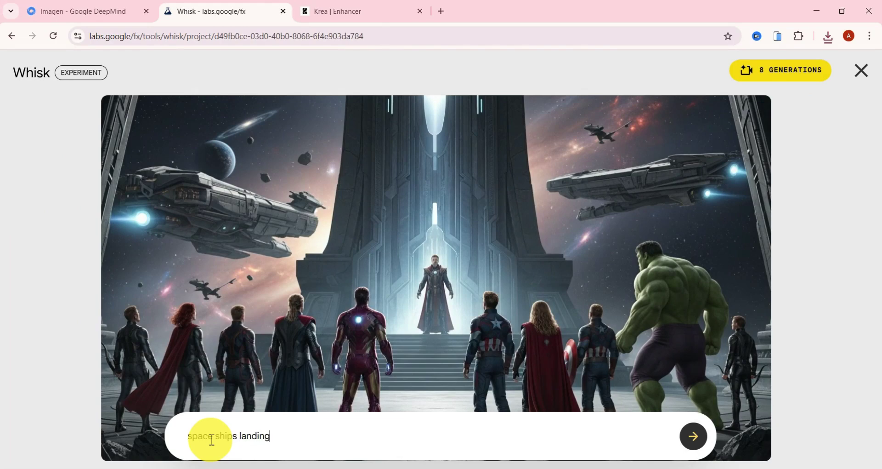
{"action": "type", "text": "their king"}
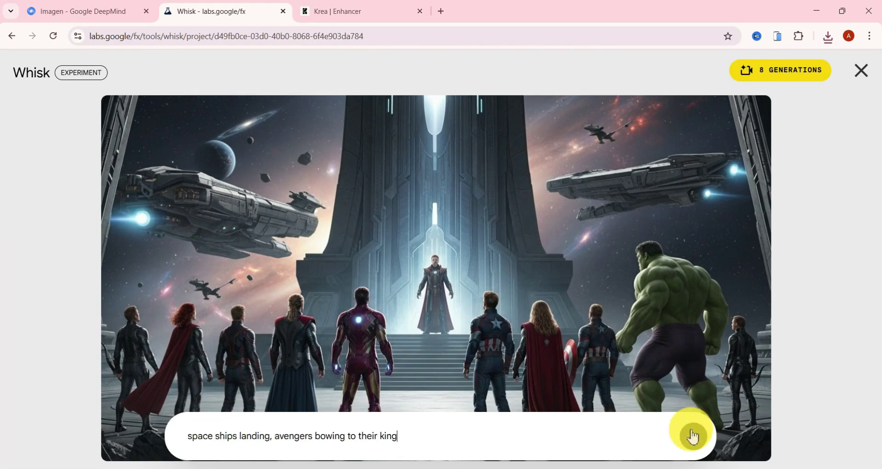
{"action": "left_click", "coordinate": [695, 439]}
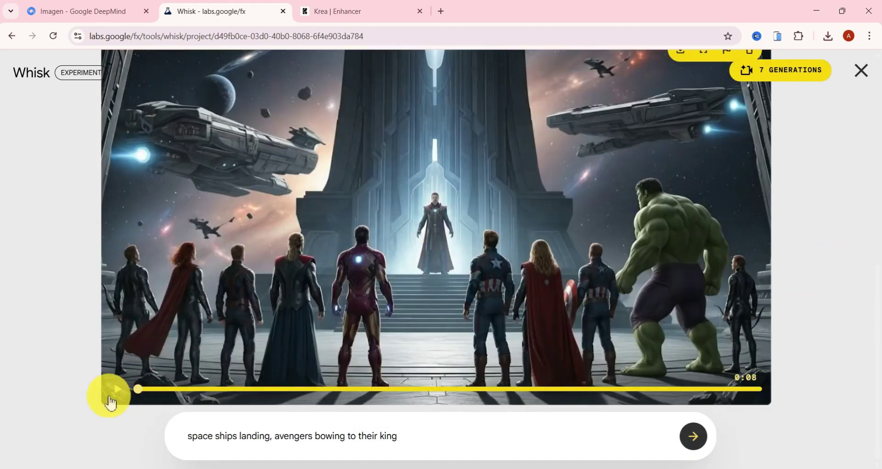
{"action": "left_click", "coordinate": [116, 395]}
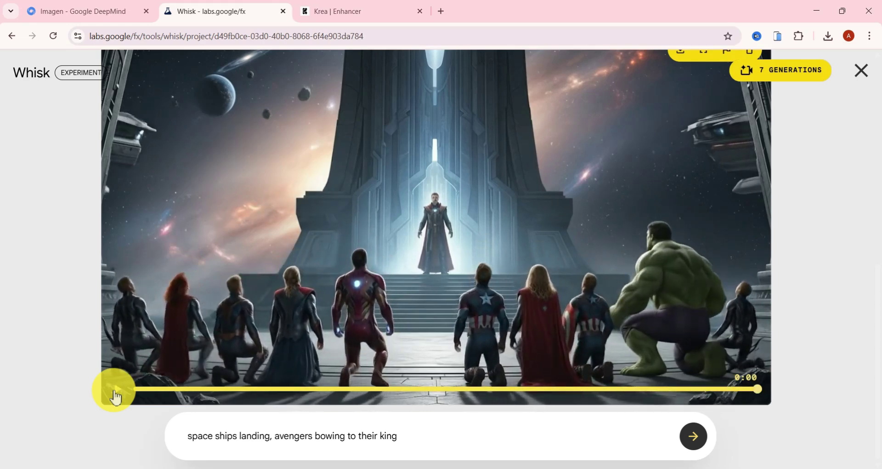
{"action": "left_click", "coordinate": [116, 395]}
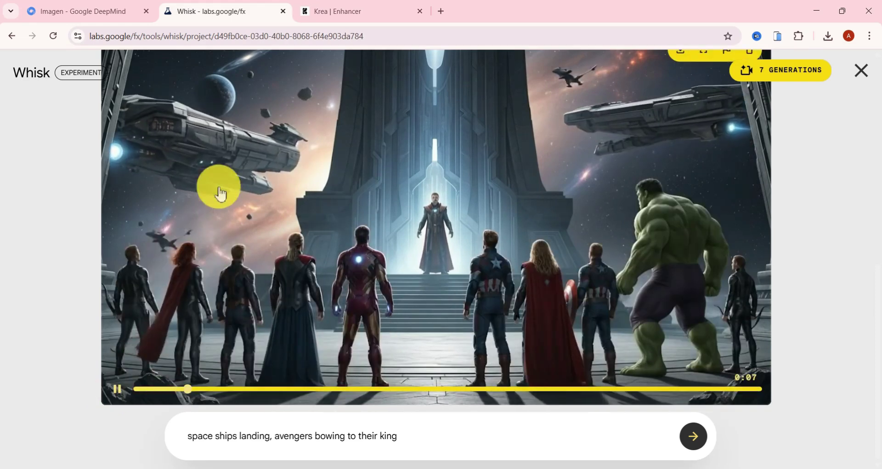